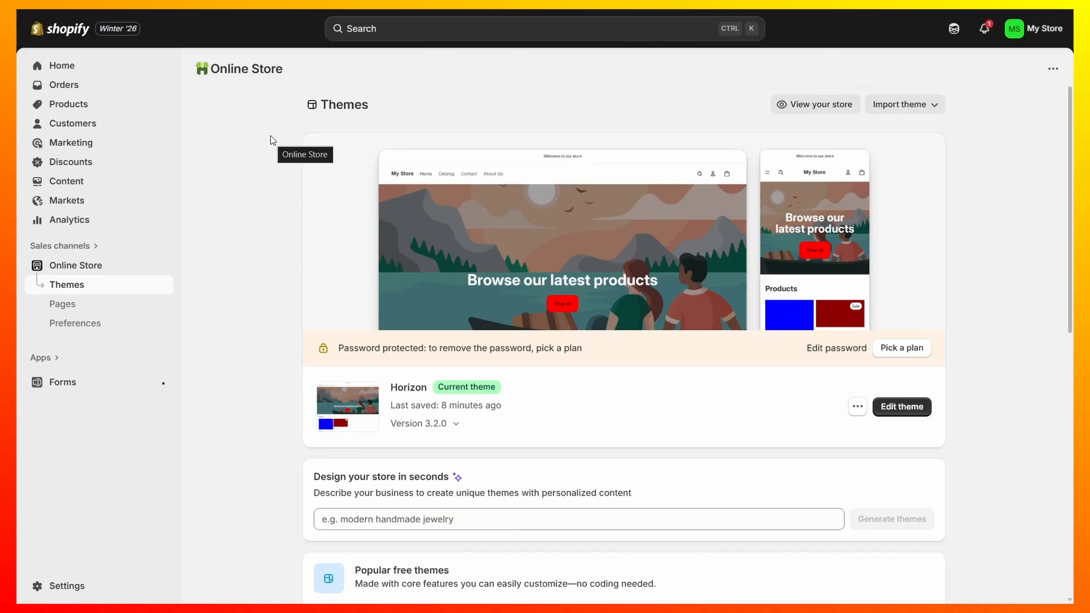
- View the existing Contact page on the storefront from the store's list of pages, and return to the list
click(67, 305)
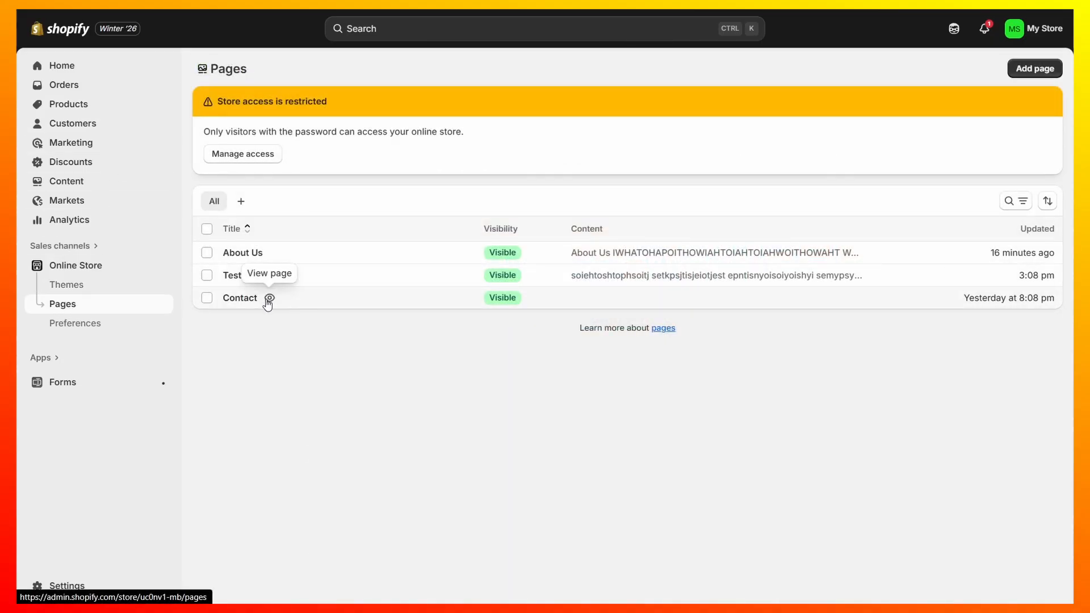
click(269, 298)
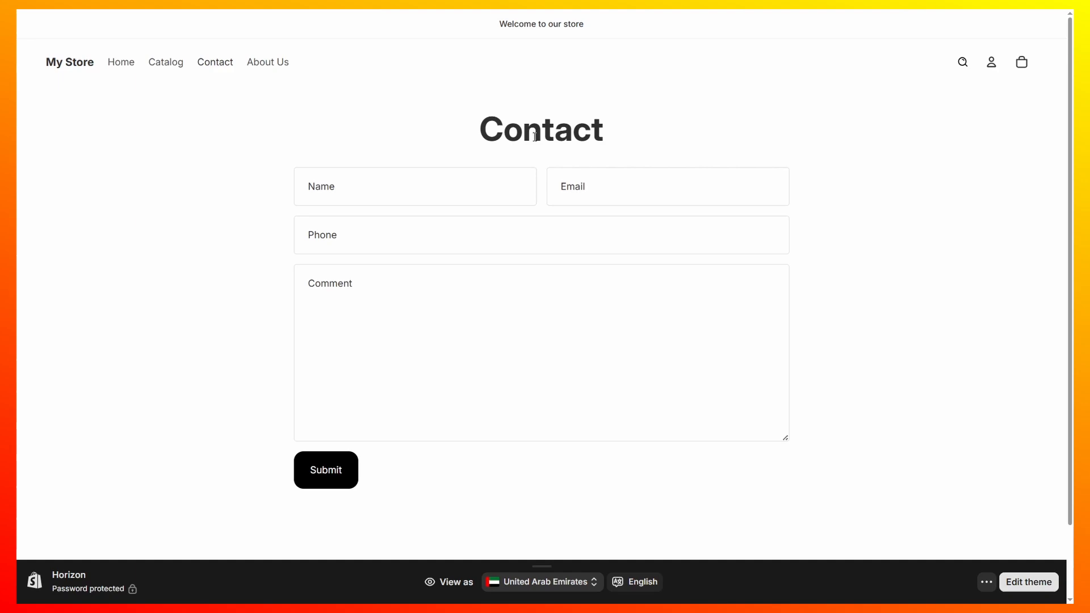
key(ctrl+w)
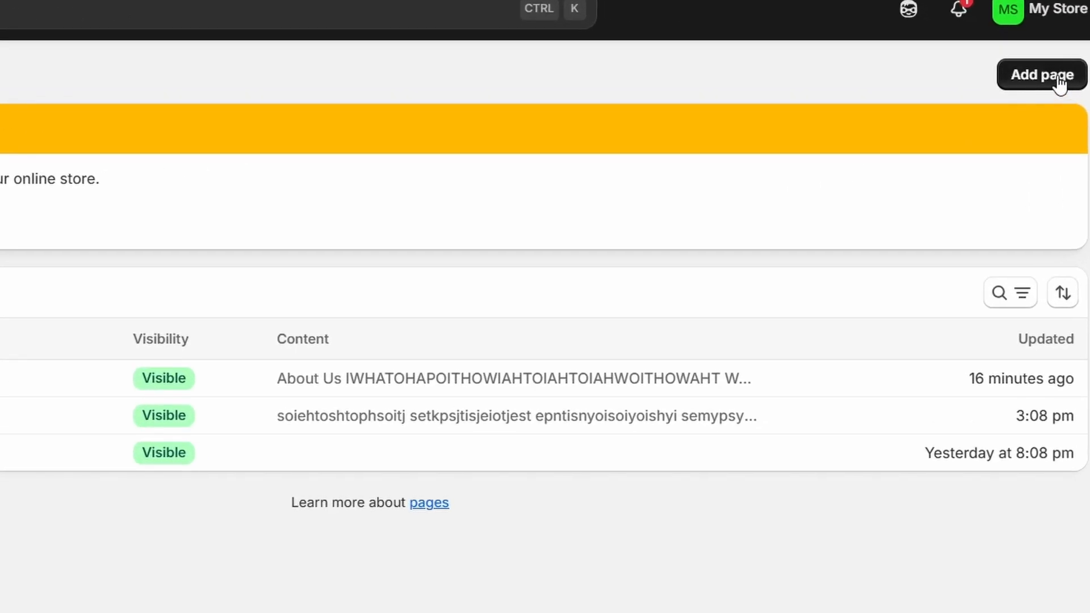
- Add a new page to the online store with the title "Contact Us"
click(1056, 79)
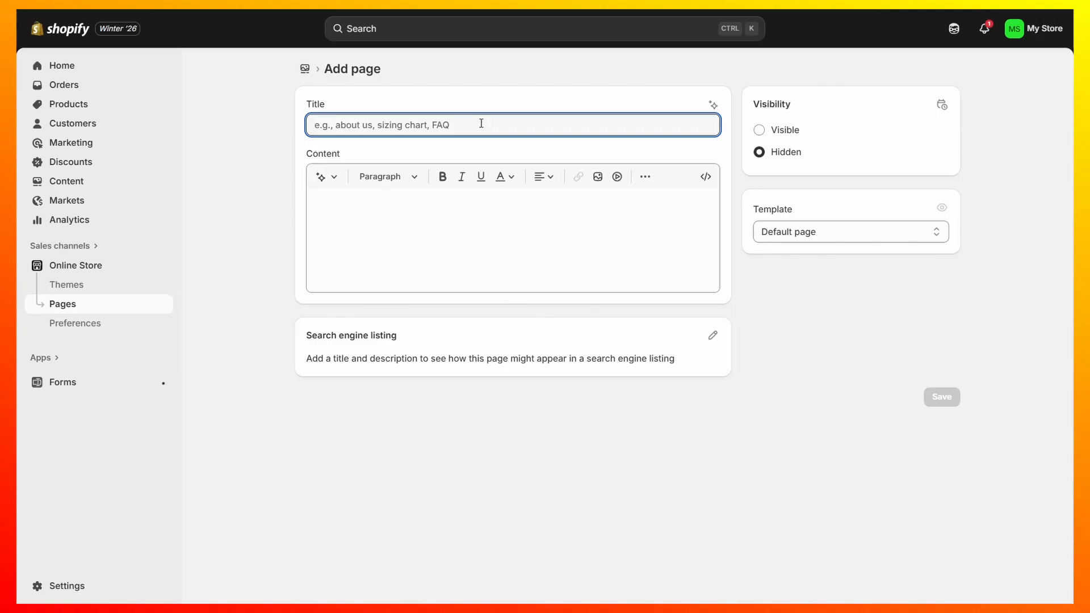
text(C)
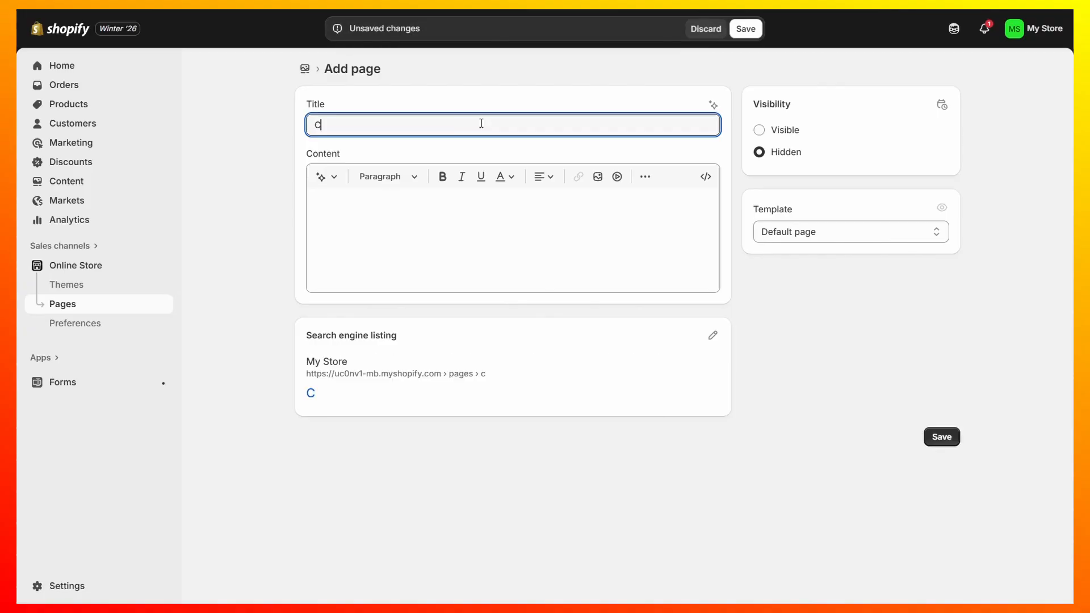
text(ontact Us)
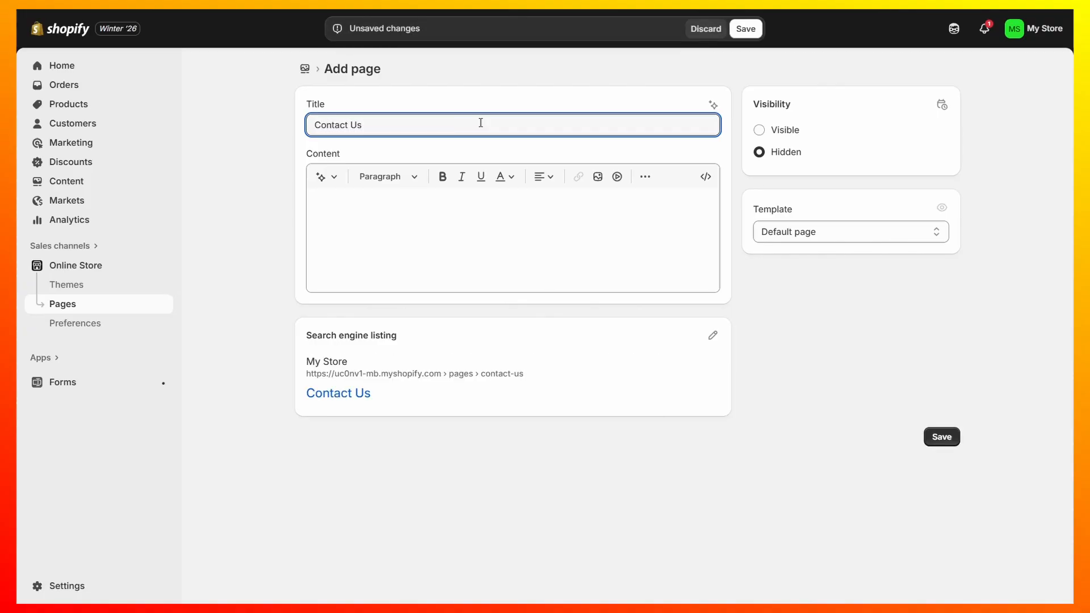
key(Tab)
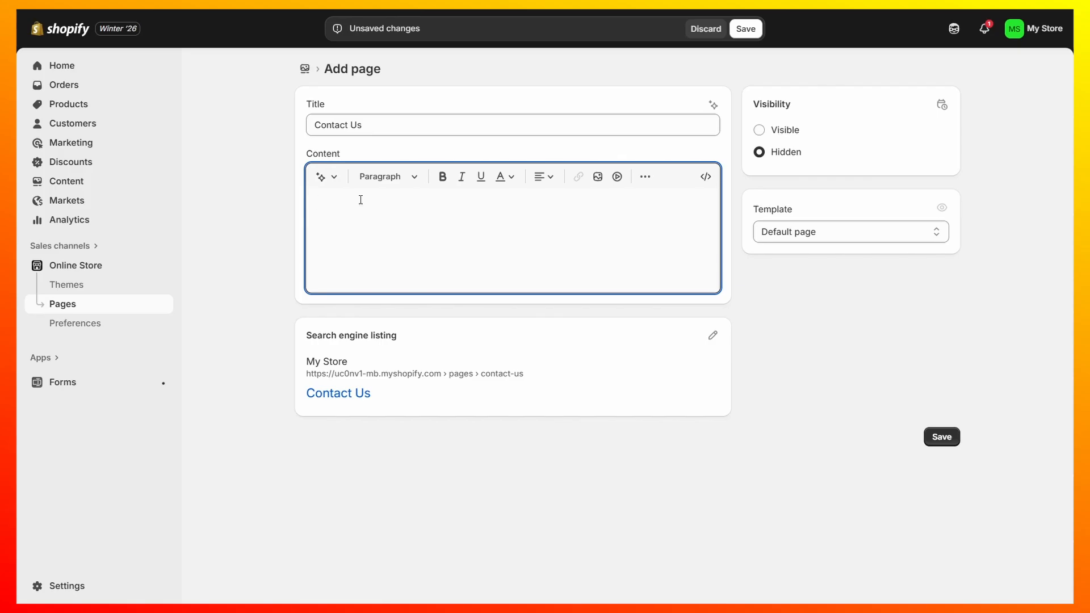
- Add a centered Heading 1 reading "Contact Us!" at the start of the page content
click(414, 180)
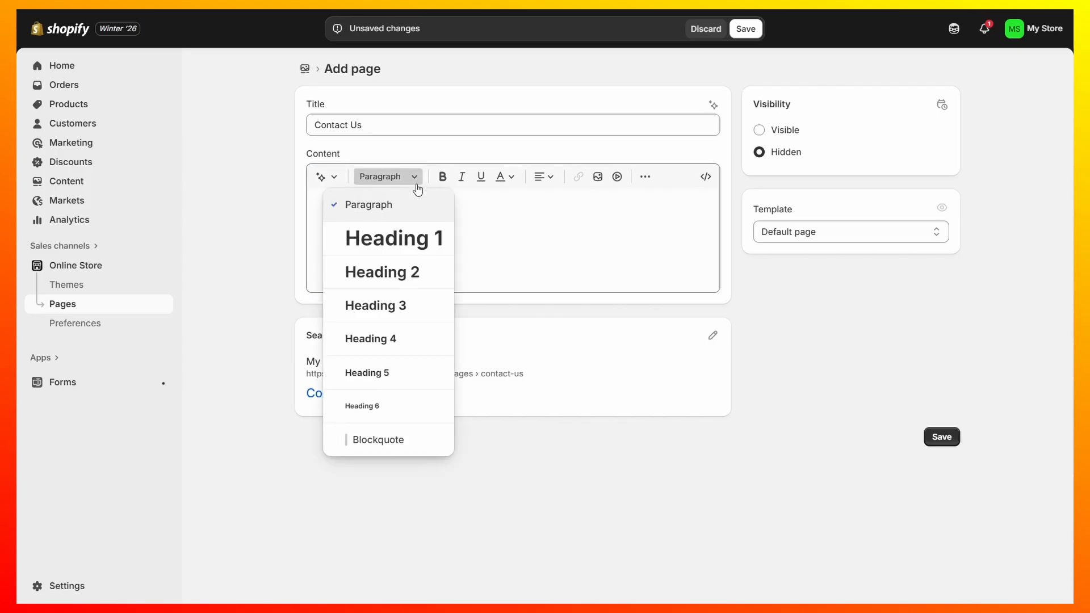
click(395, 239)
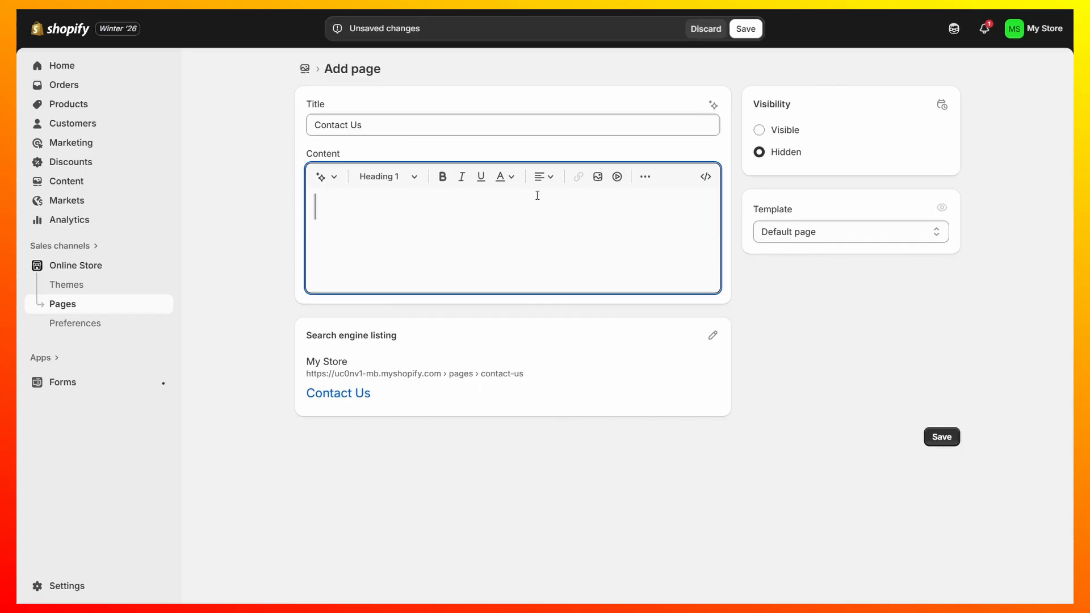
click(544, 177)
click(545, 217)
text(Contact Us!)
key(Return)
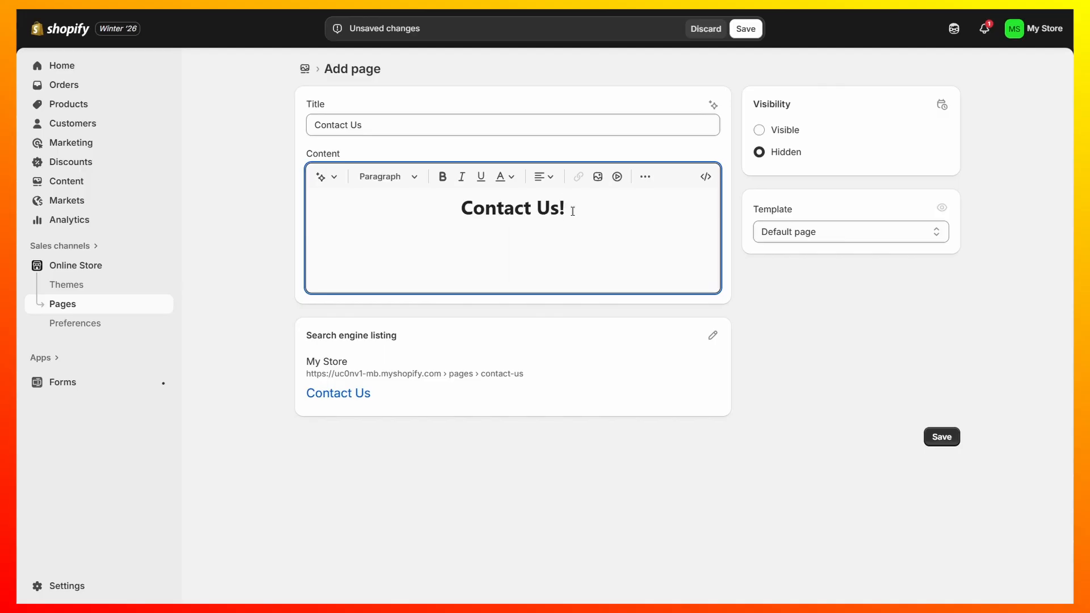
- Fill in a paragraph of placeholder text in capital letters below the "Contact Us!" heading
text(AIPHWTOIPAHTOIWAHTOIAWHTOIWHTOIWHAOTIHWOAIHTOIAHOIWTIWOAH)
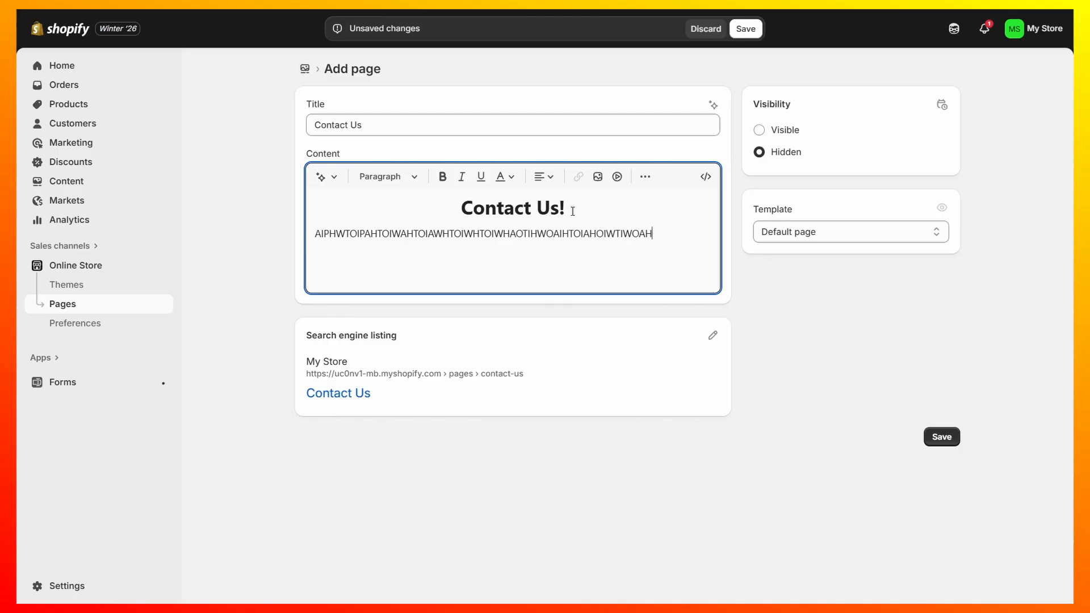
text(TOIWAHTOUHAOUHWOUHTOAHOTHOAWHTOHAOUTHOWPAHTOHWAHOT)
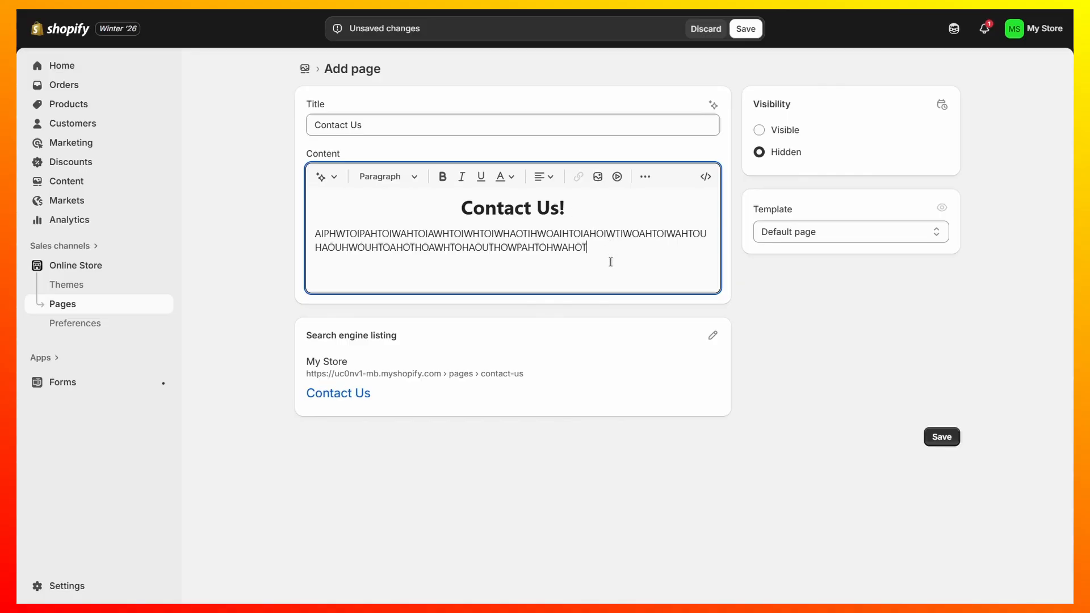
key(Return)
- Insert the Tutorial_WBG image below the paragraph and add the line "OIAHOIHWTOHWATJPO" under it
click(597, 176)
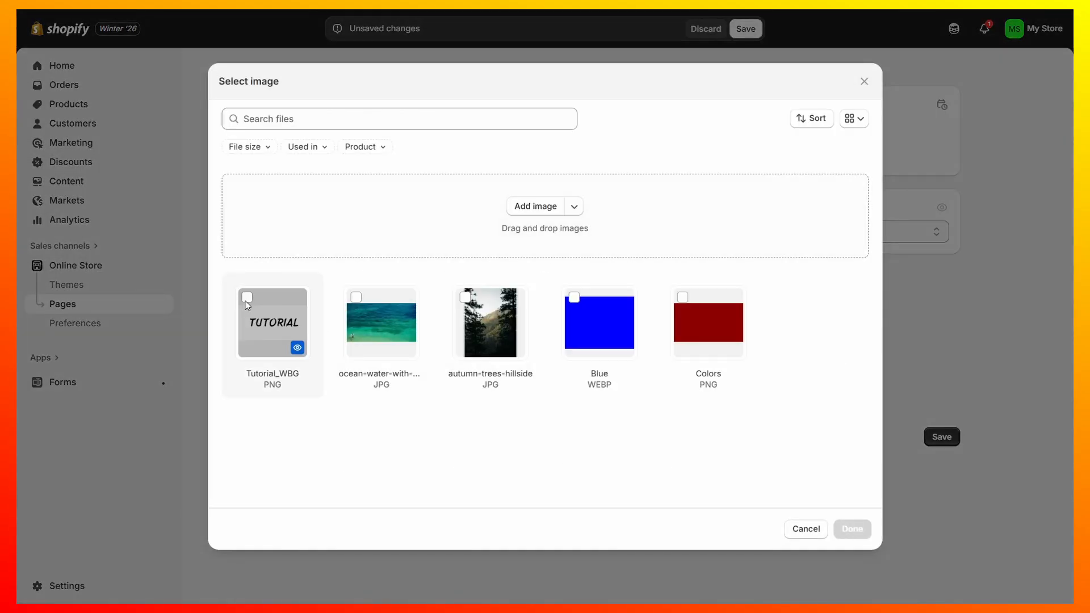
click(247, 297)
click(851, 529)
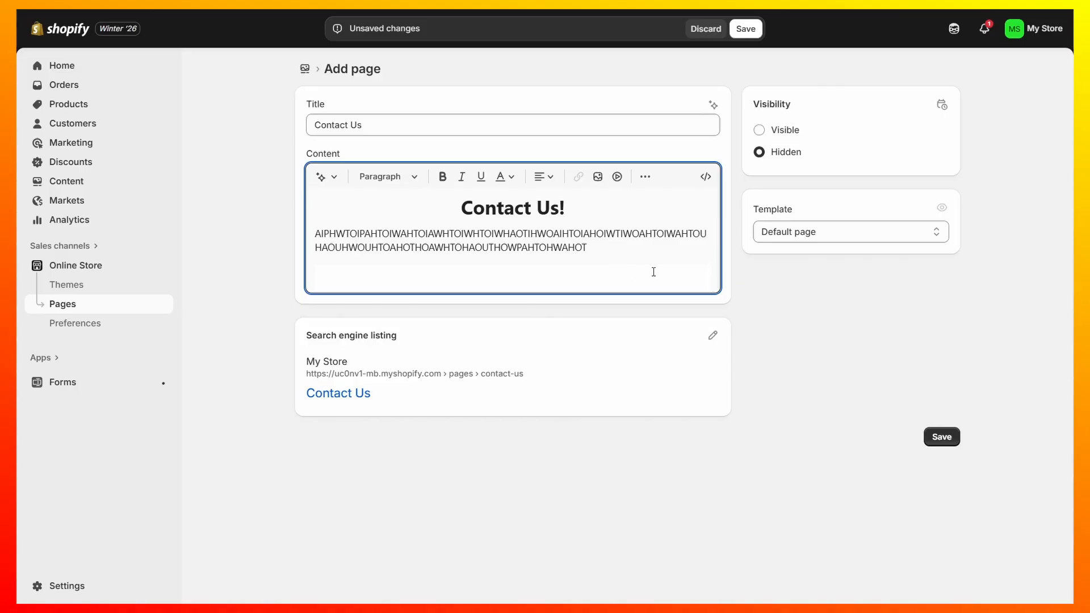
text(OIAHOIHWTOHWATJPO)
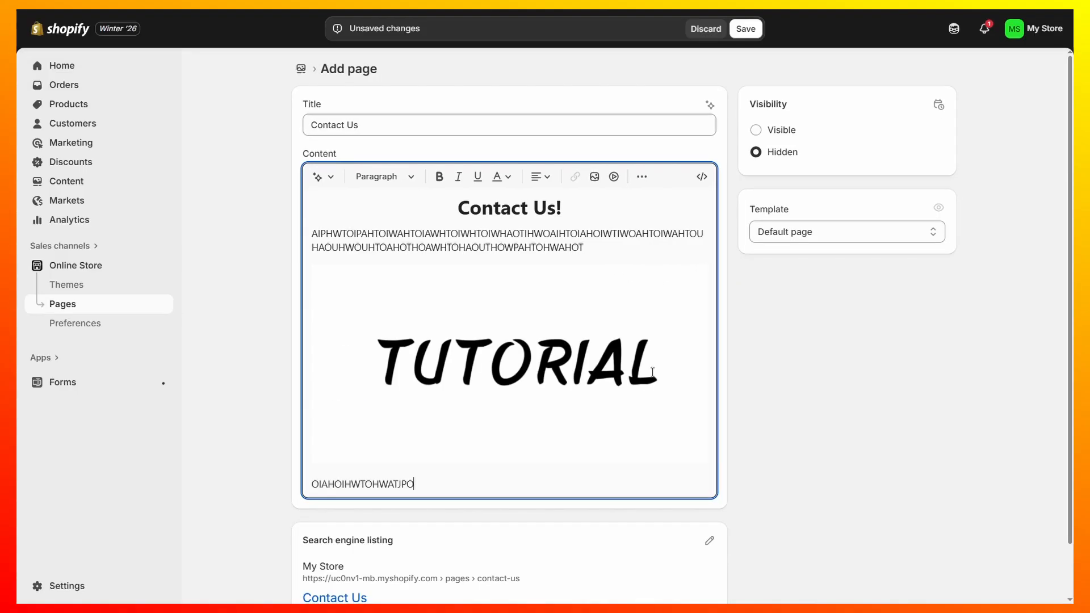
click(818, 381)
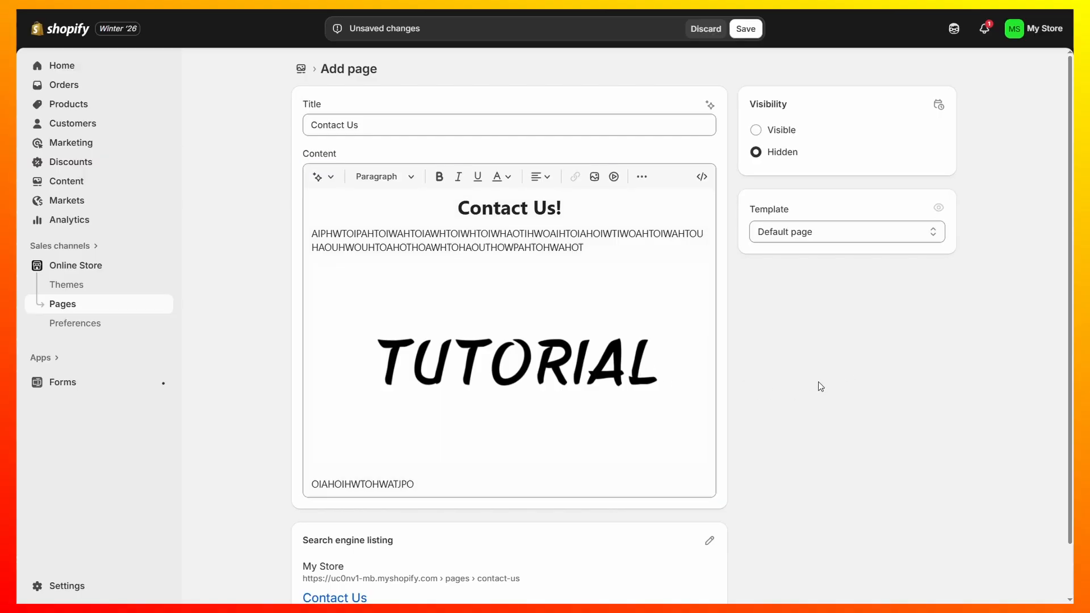
- Set the new page's template to contact
drag(749, 210, 791, 209)
click(794, 231)
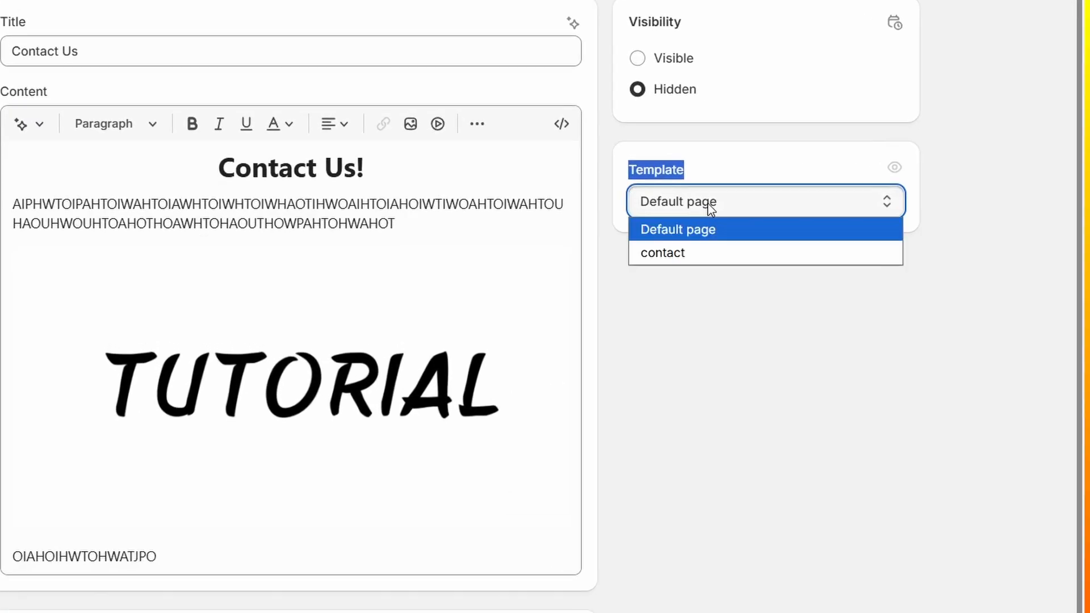
click(789, 267)
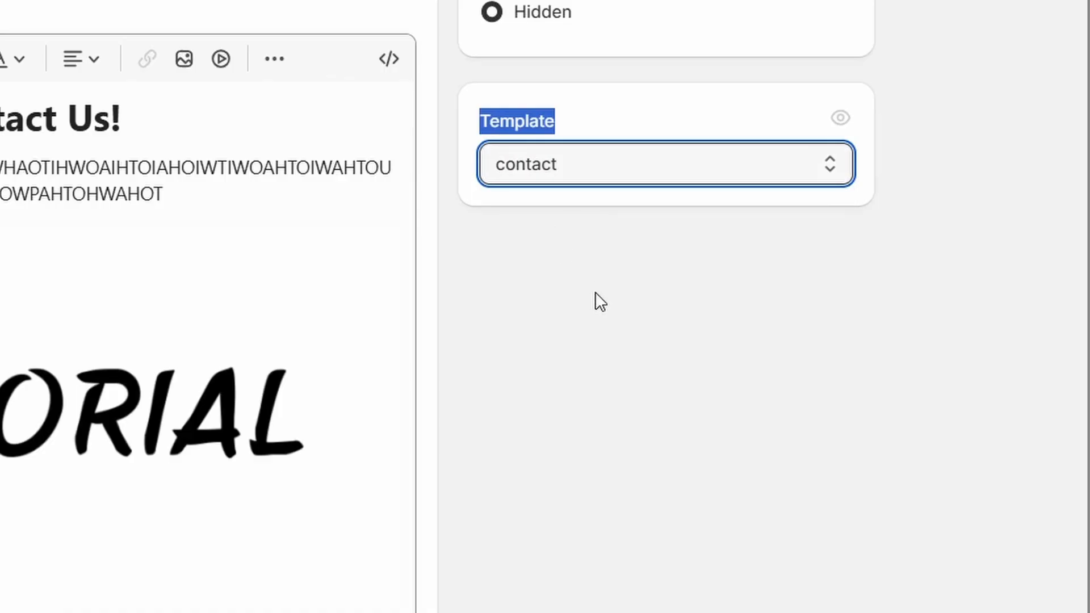
click(595, 292)
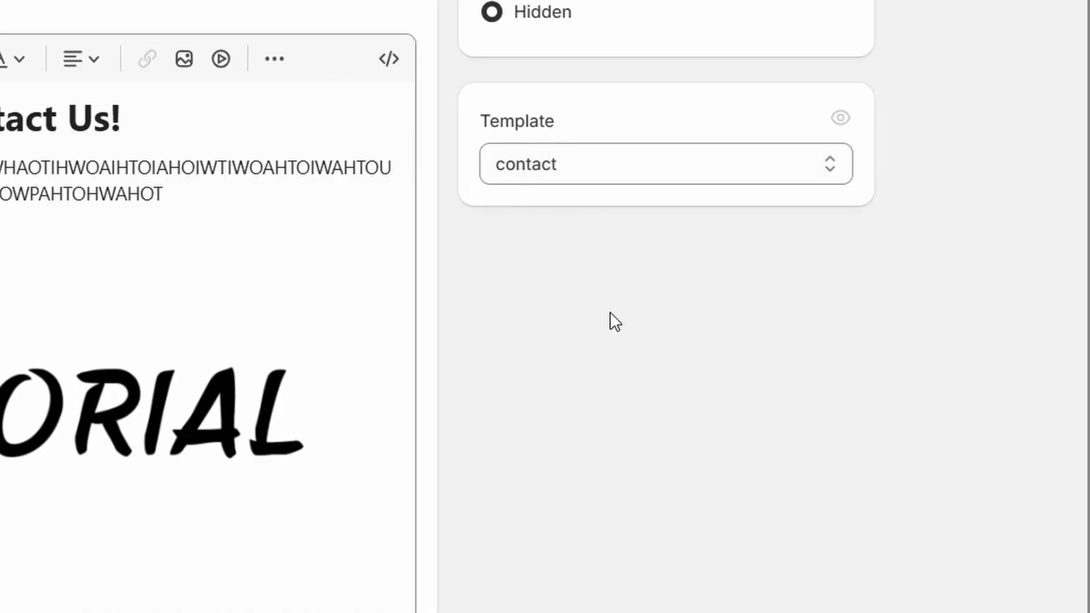
click(564, 165)
click(577, 166)
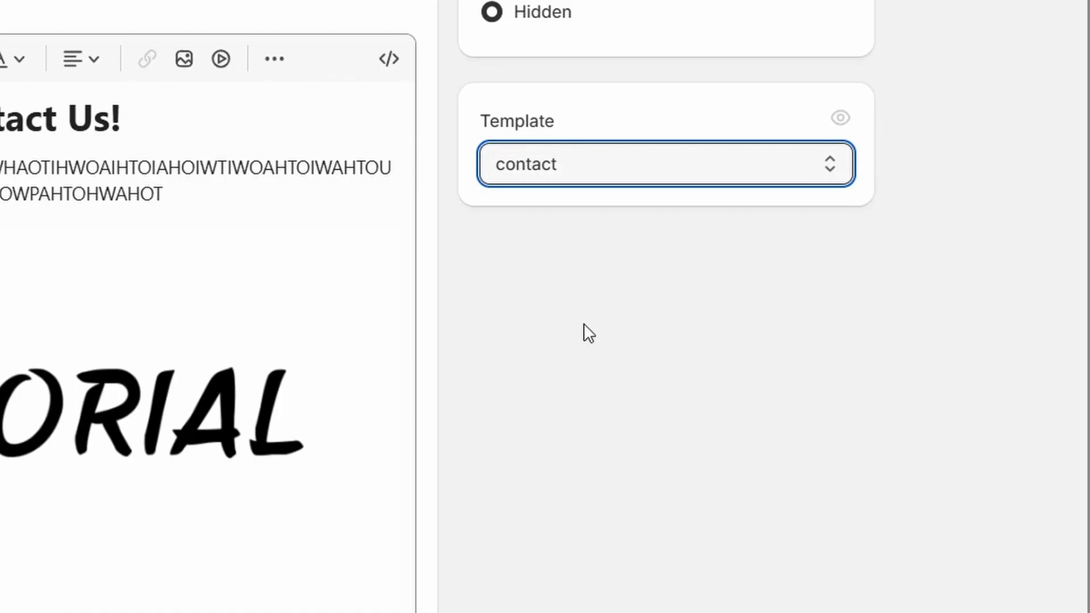
click(583, 339)
scroll(571, 469, up, 1)
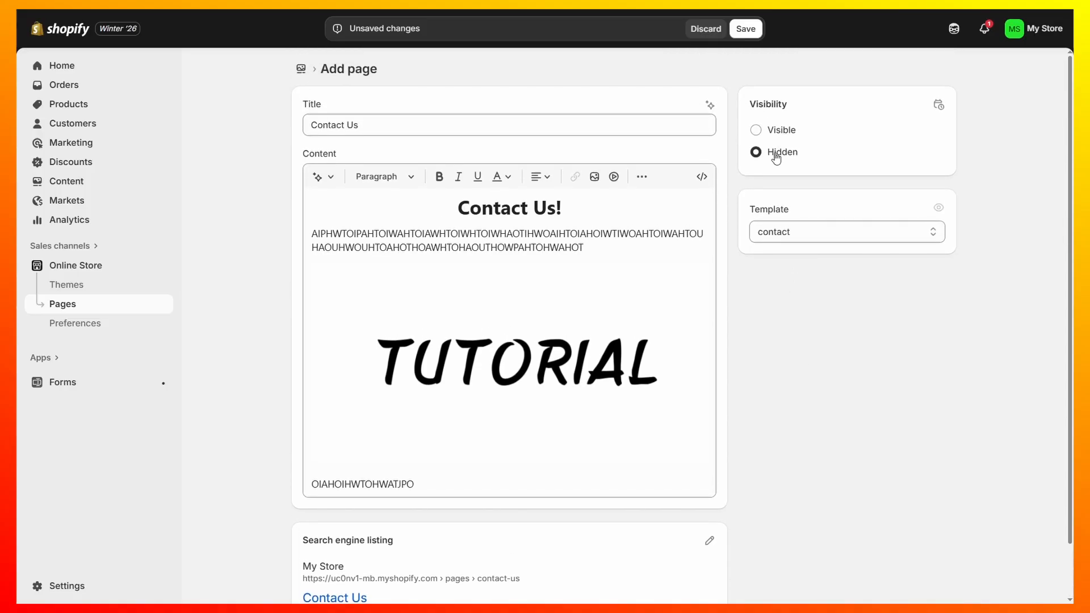
- Set the page's visibility to Visible and save the page
click(760, 130)
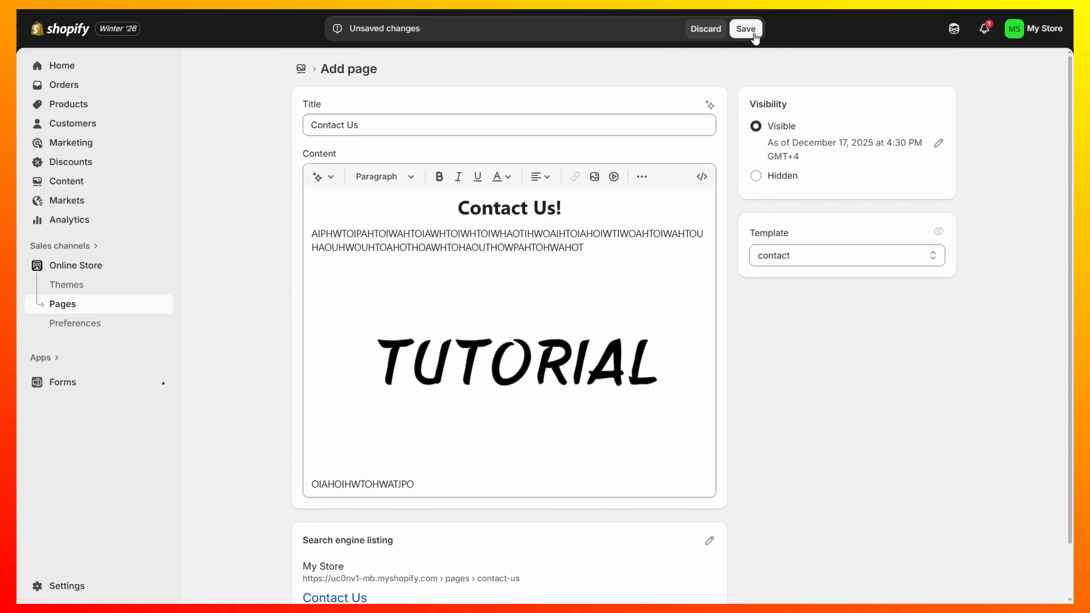
scroll(817, 366, down, 3)
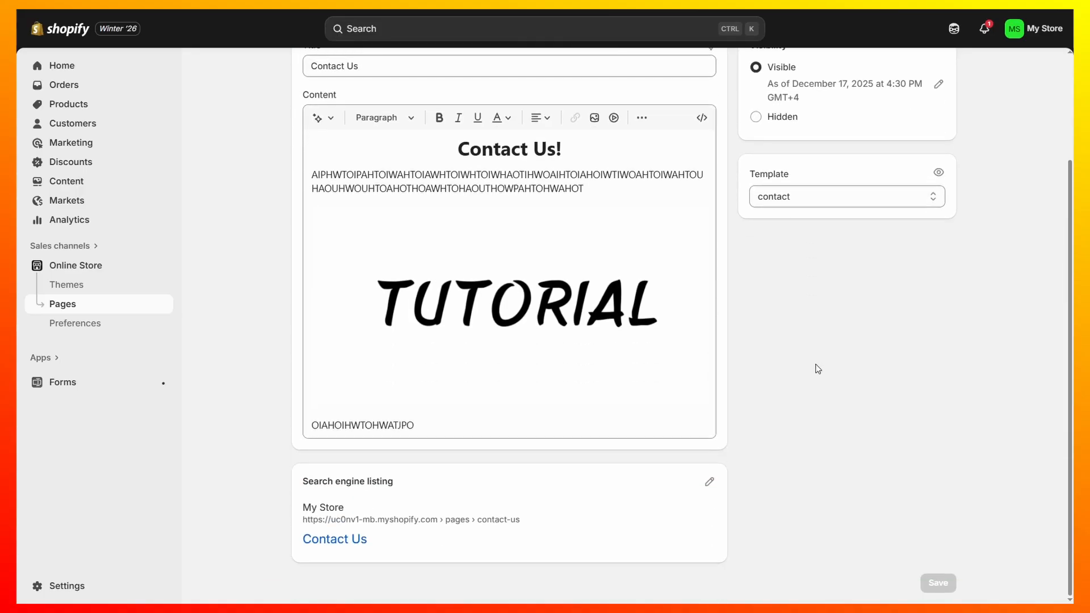
scroll(816, 372, up, 3)
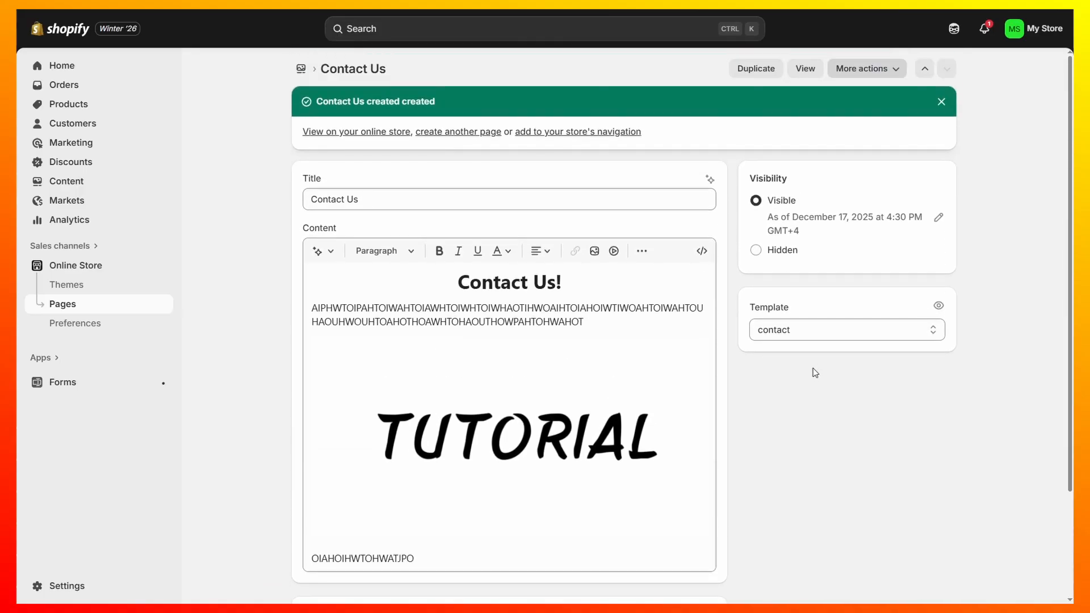
- Open the saved page in the theme editor and delete the Title block above the page content
click(805, 68)
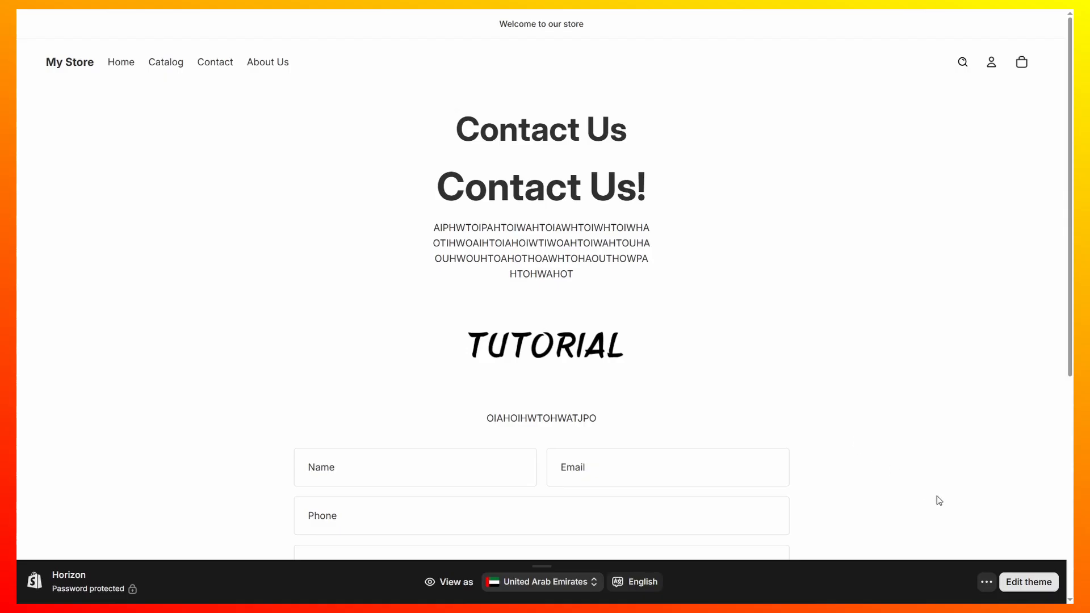
click(1024, 580)
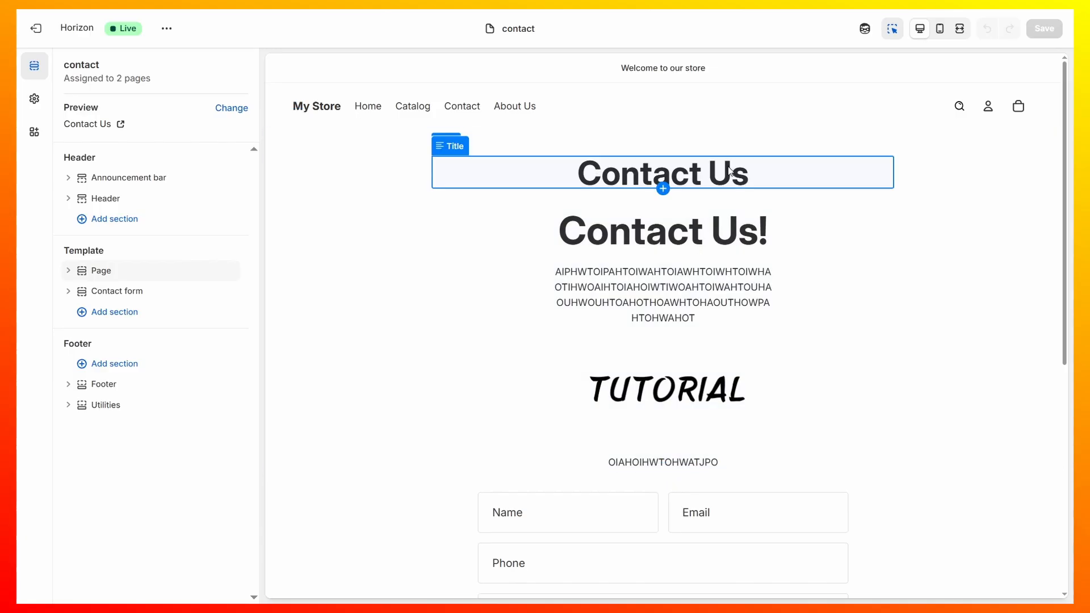
click(777, 178)
click(685, 210)
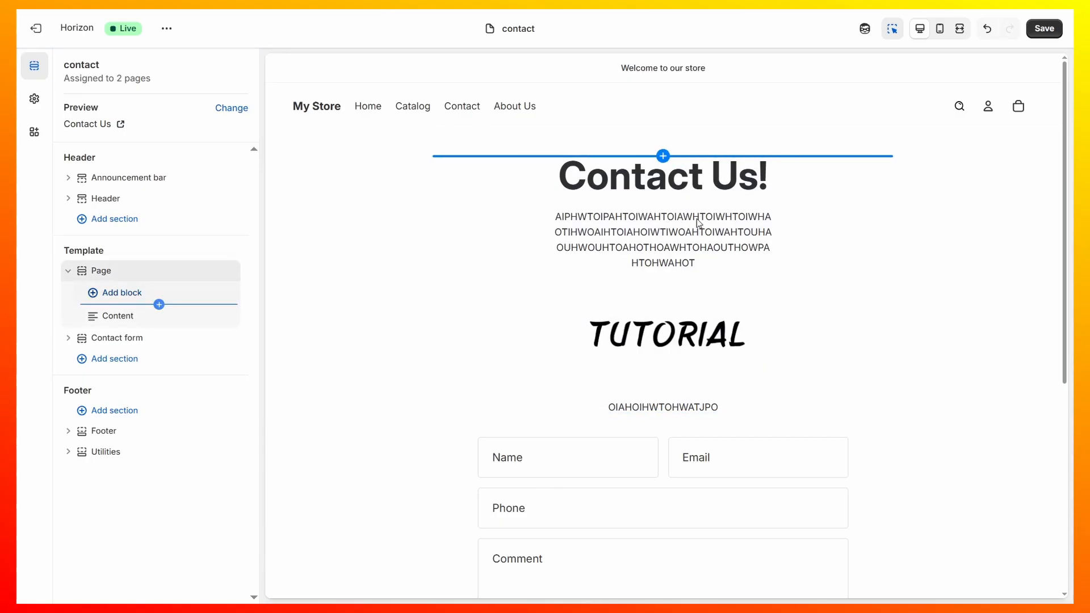
- Set the color scheme of the Contact form section to Scheme 5
click(662, 212)
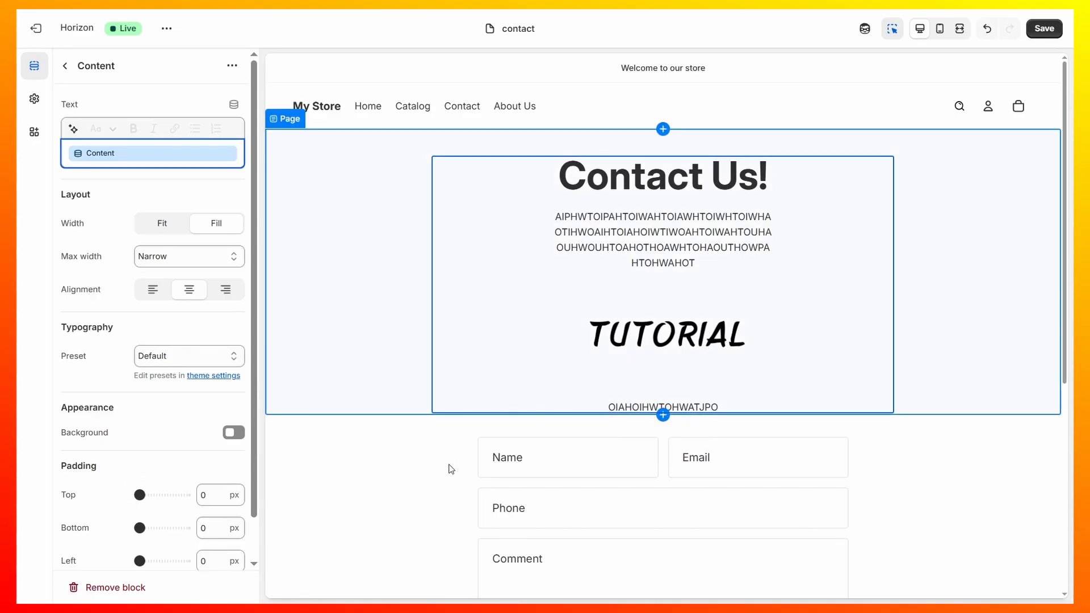
scroll(549, 452, down, 4)
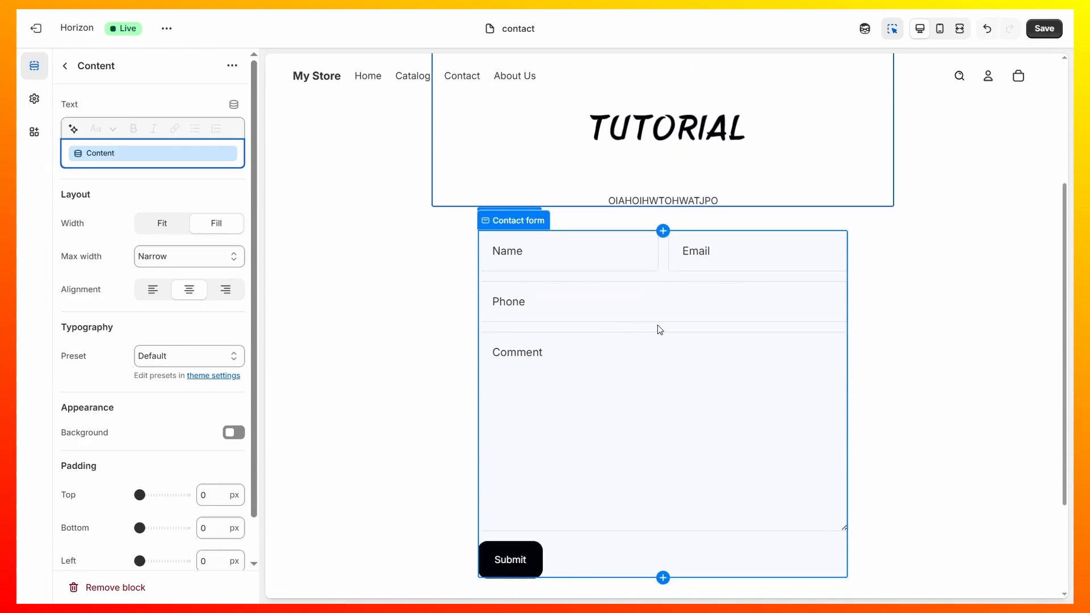
click(884, 311)
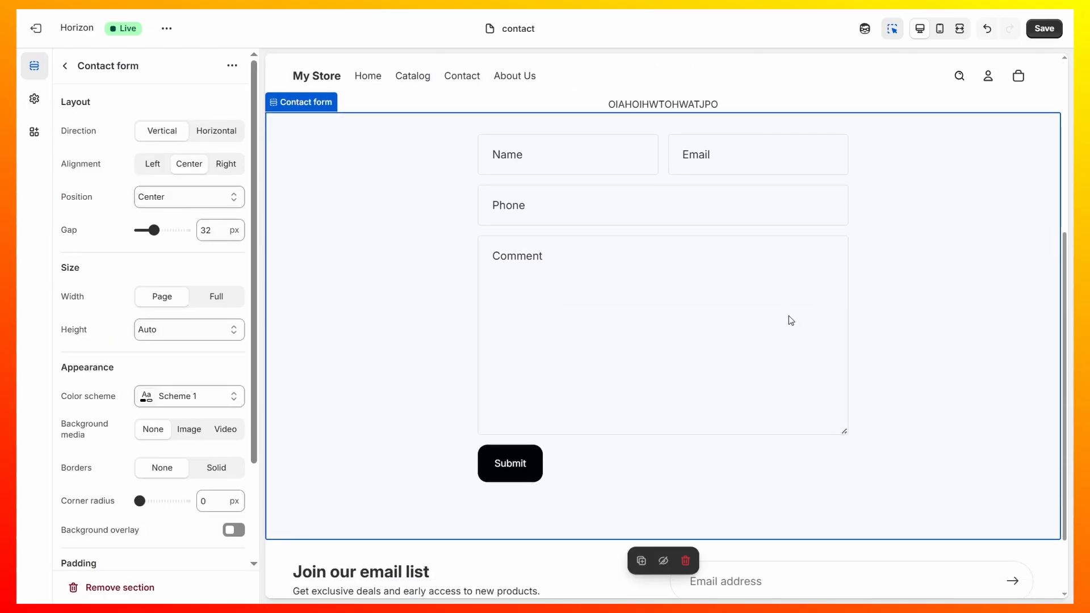
click(189, 396)
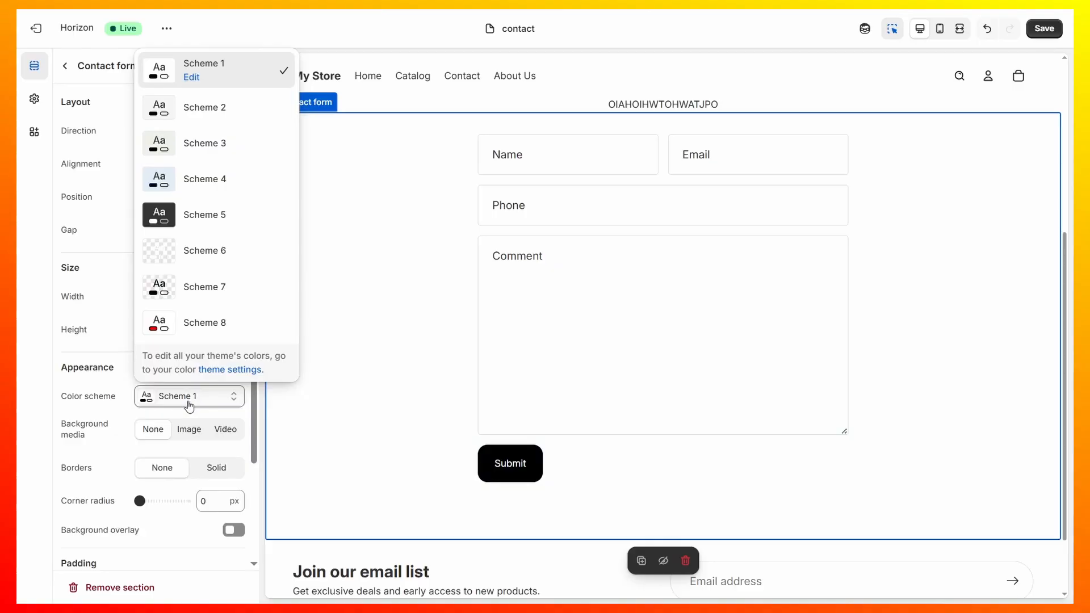
click(205, 301)
click(206, 397)
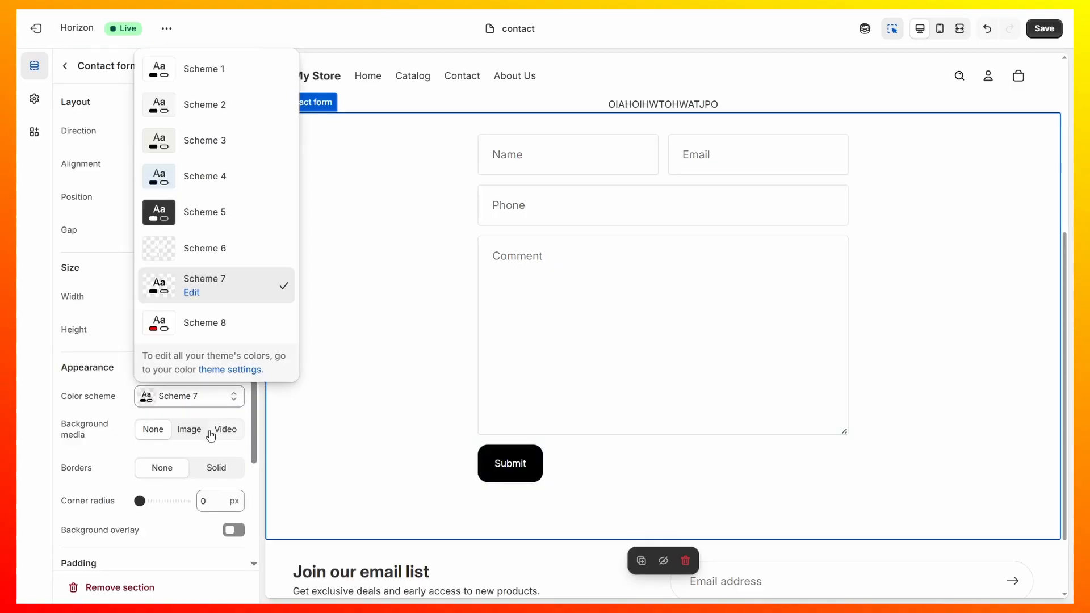
click(196, 212)
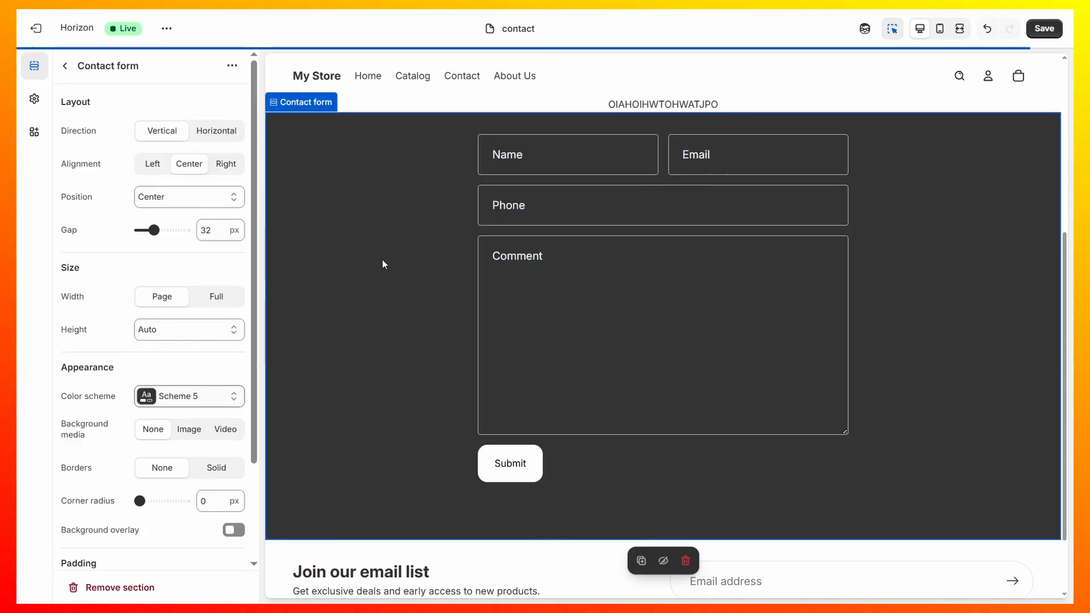
- Set the color scheme of the Page section above the contact form to Scheme 5
scroll(384, 274, up, 5)
click(341, 248)
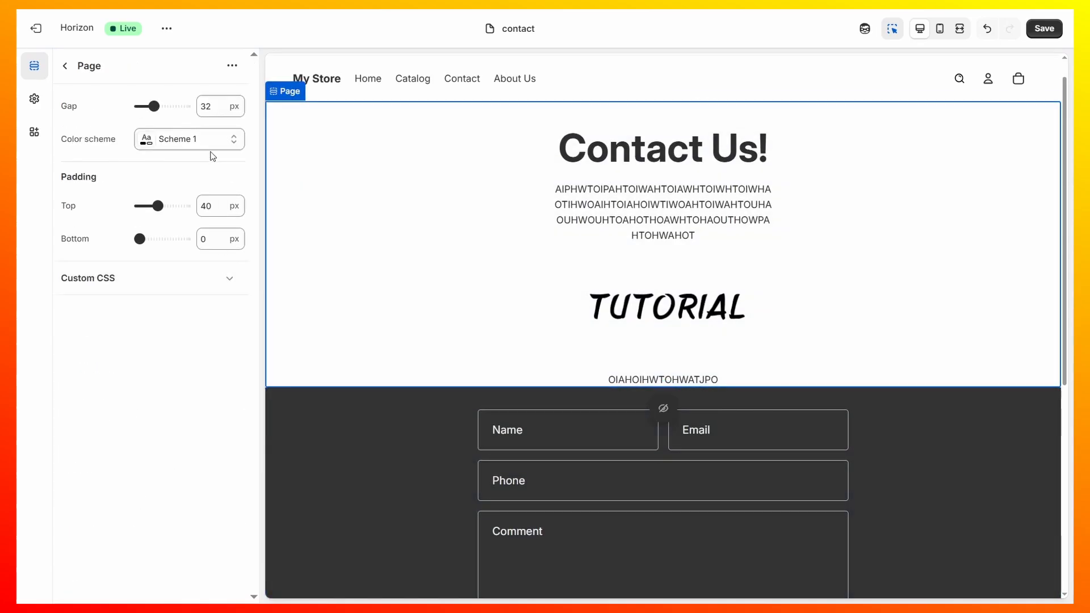
click(207, 140)
click(199, 320)
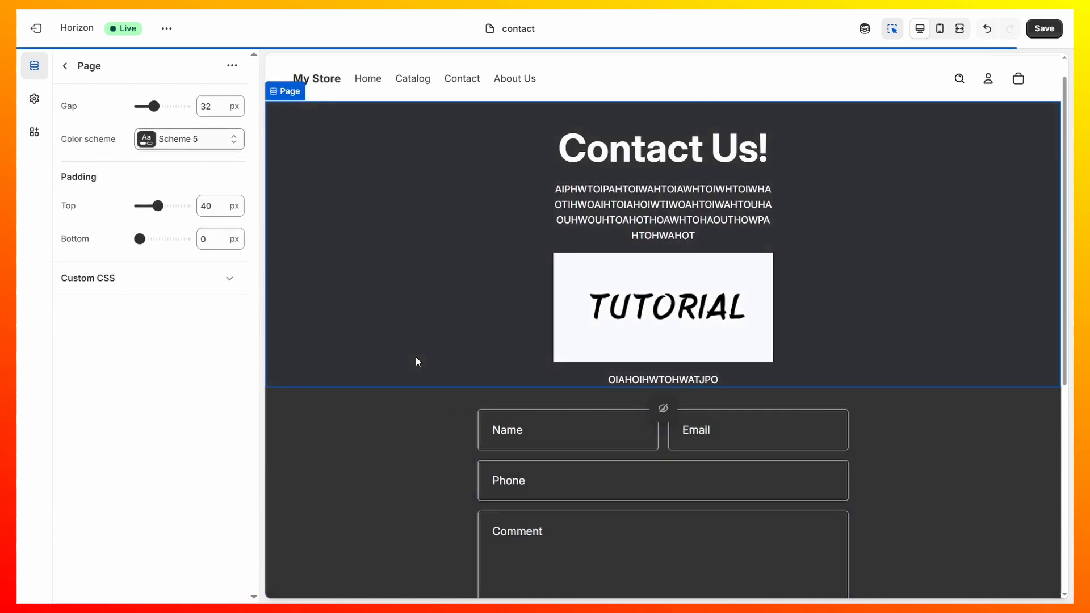
- Review the contact template preview, including the Contact form block, and save the theme changes
scroll(459, 342, down, 5)
scroll(458, 343, down, 2)
scroll(494, 359, up, 8)
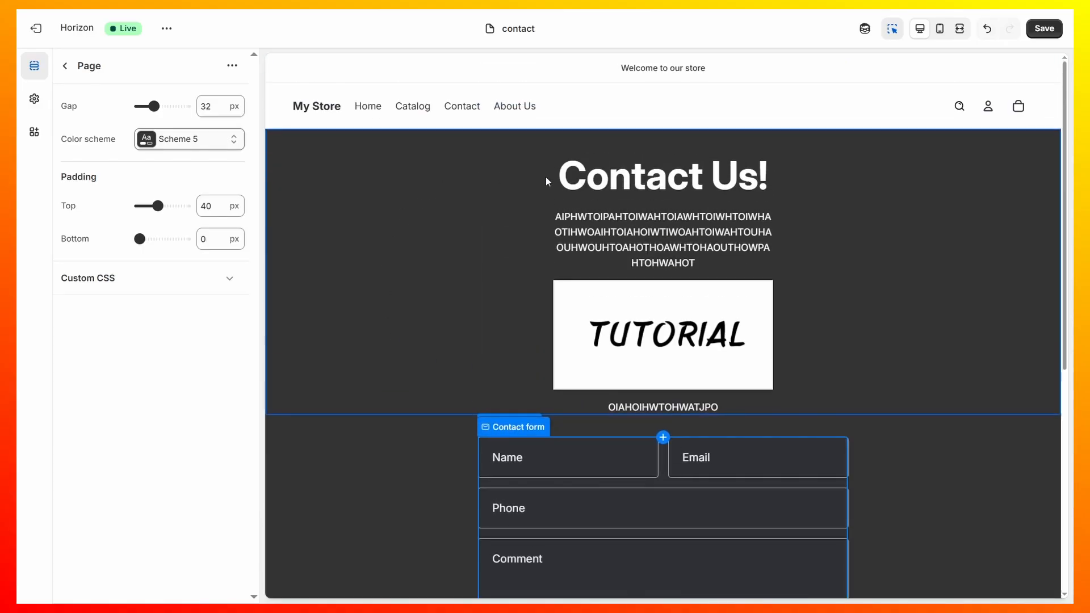
scroll(573, 408, down, 4)
click(587, 366)
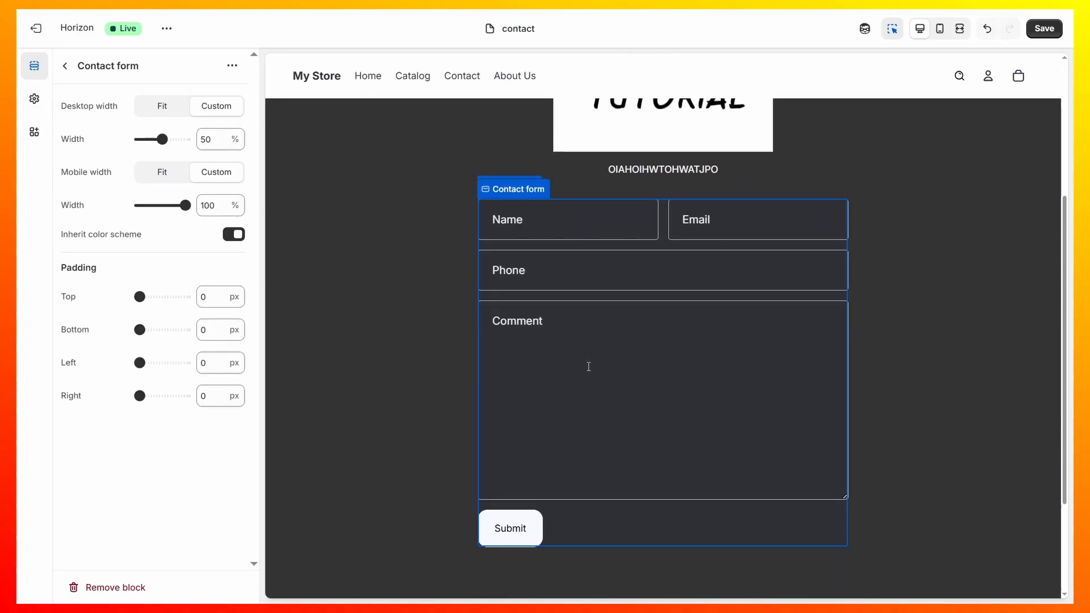
scroll(588, 366, down, 1)
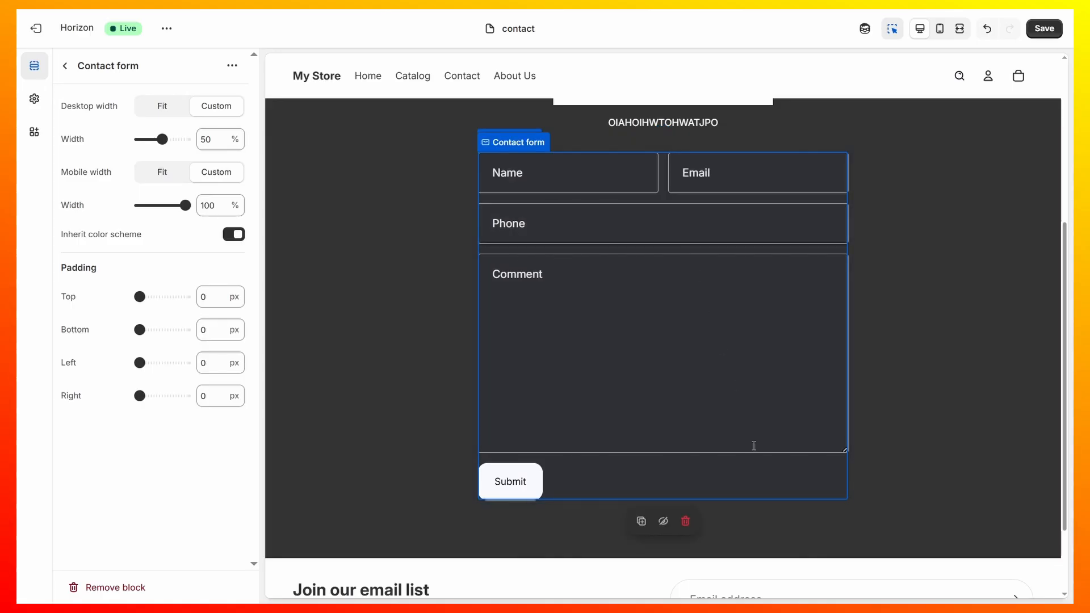
scroll(515, 441, down, 2)
scroll(618, 231, up, 8)
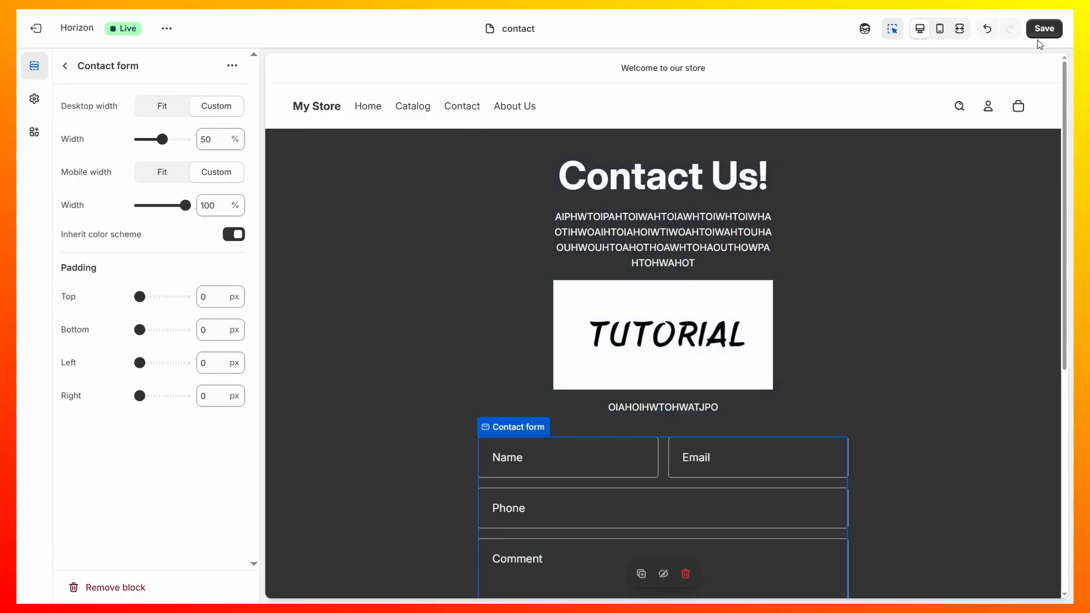
click(1043, 33)
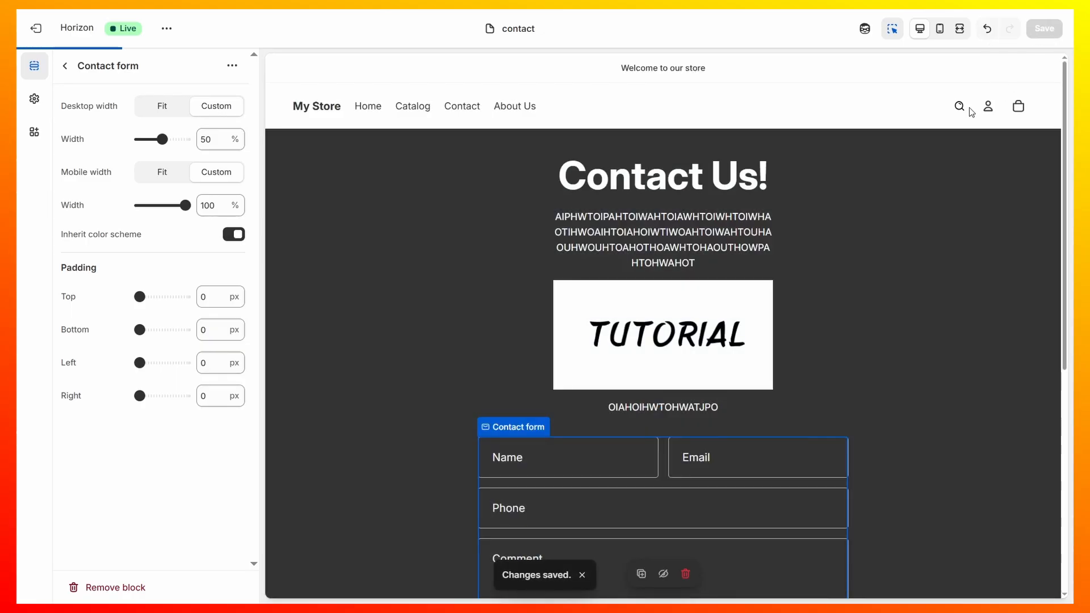
- Exit the theme editor and delete the Contact item from the store's Main menu
click(36, 32)
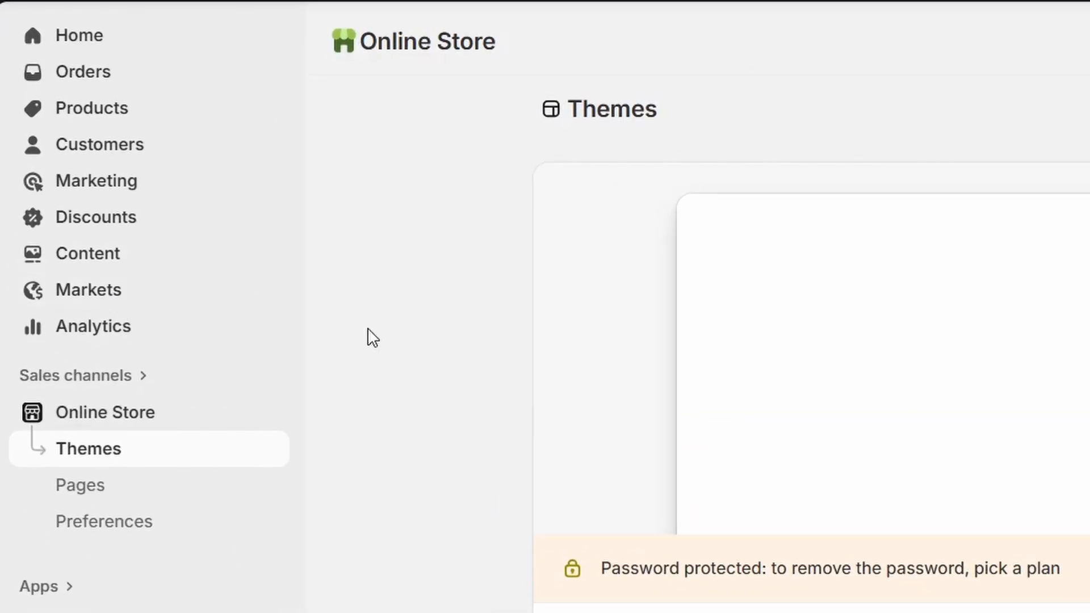
click(94, 261)
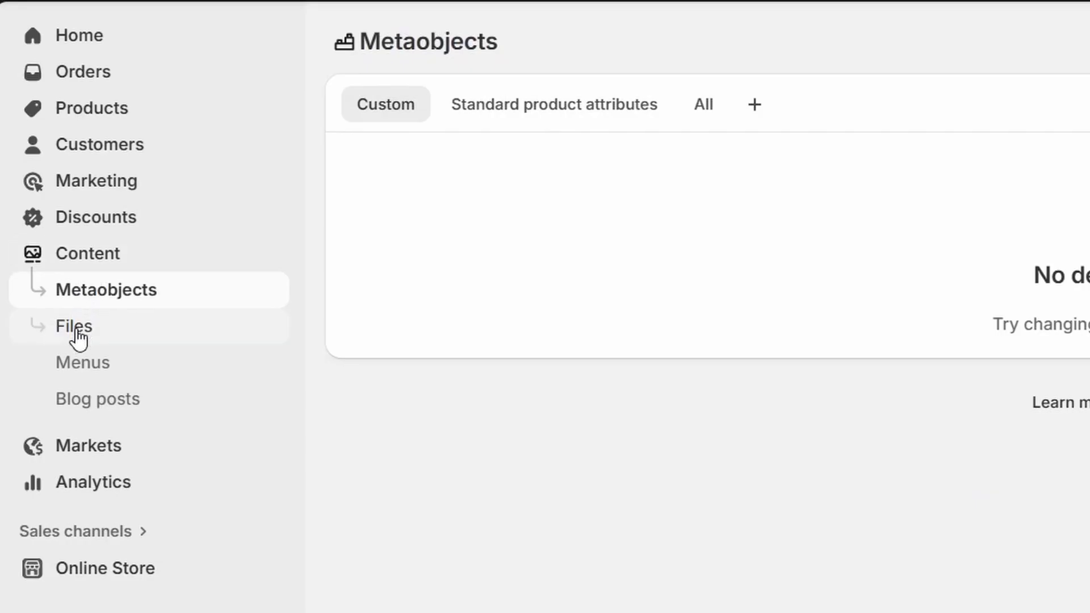
click(79, 364)
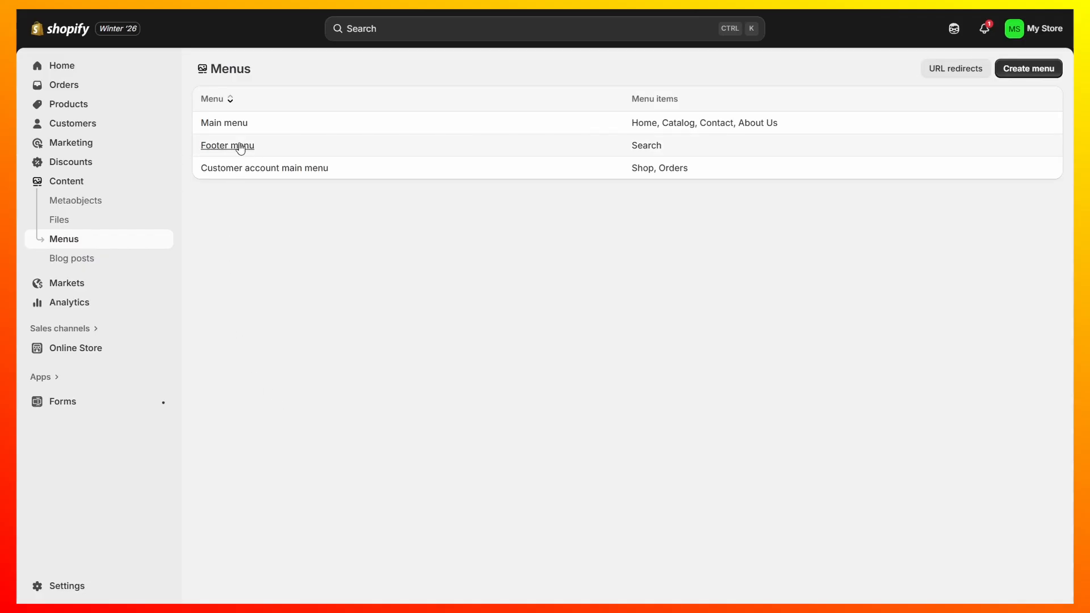
click(226, 123)
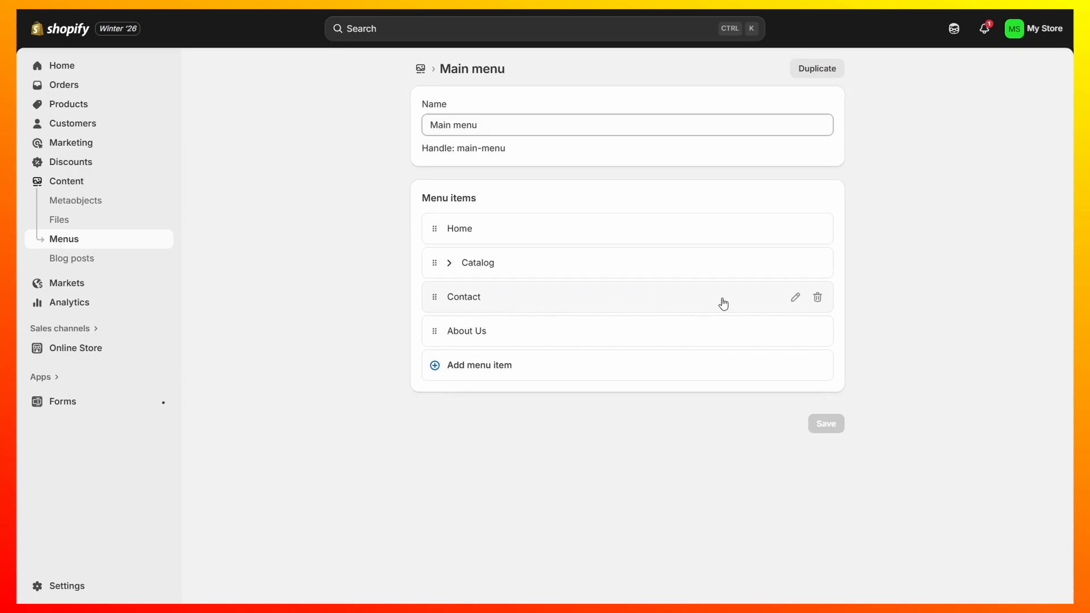
click(817, 297)
click(725, 341)
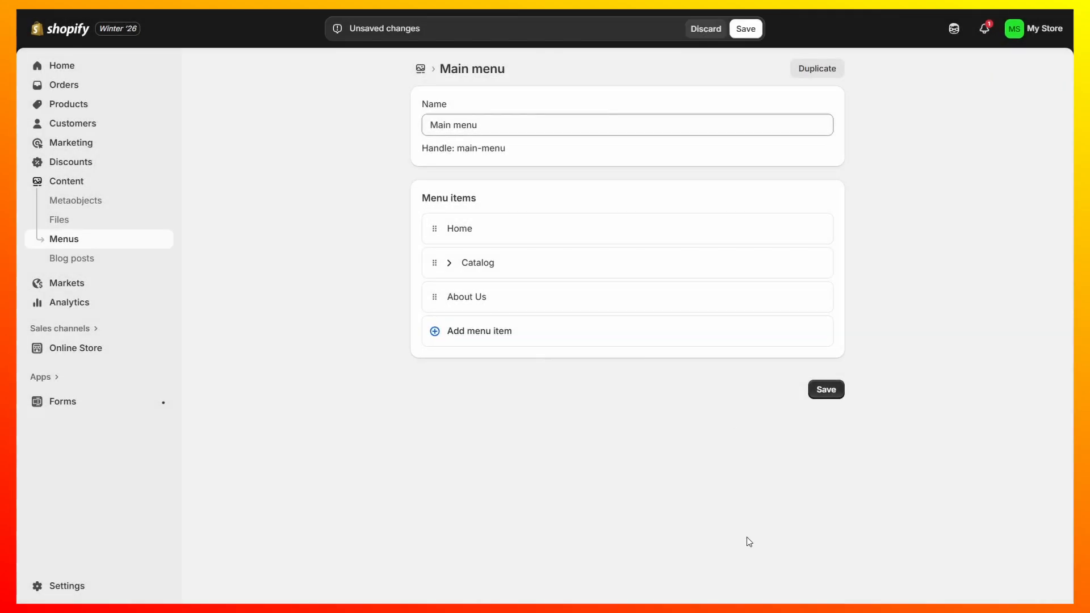
- Add a menu item labelled Contact Us linked to the Contact Us page, and save the Main menu
click(470, 334)
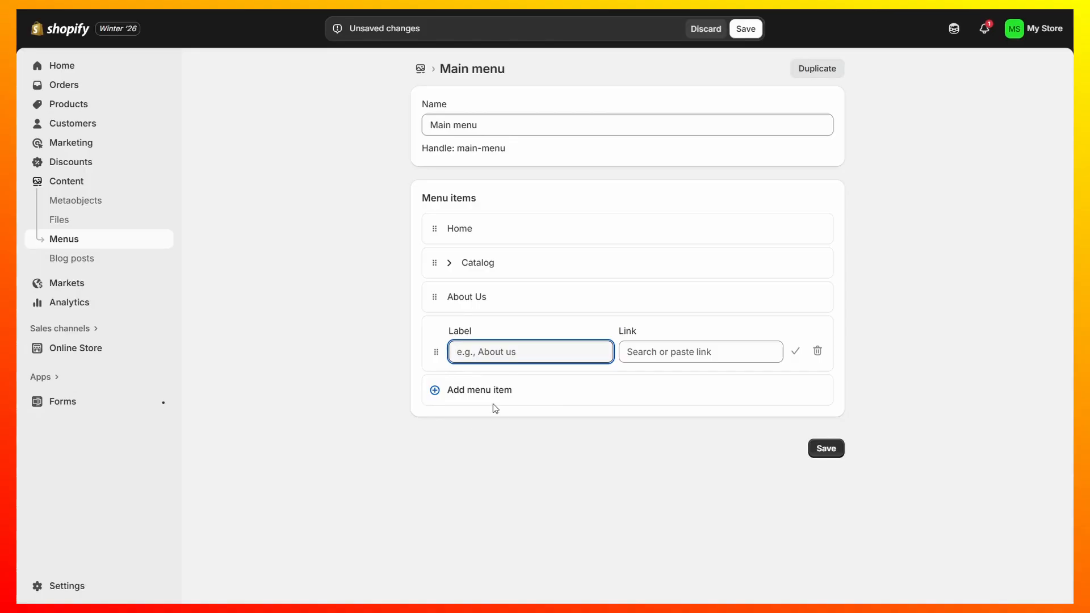
text(Contact Us)
click(690, 352)
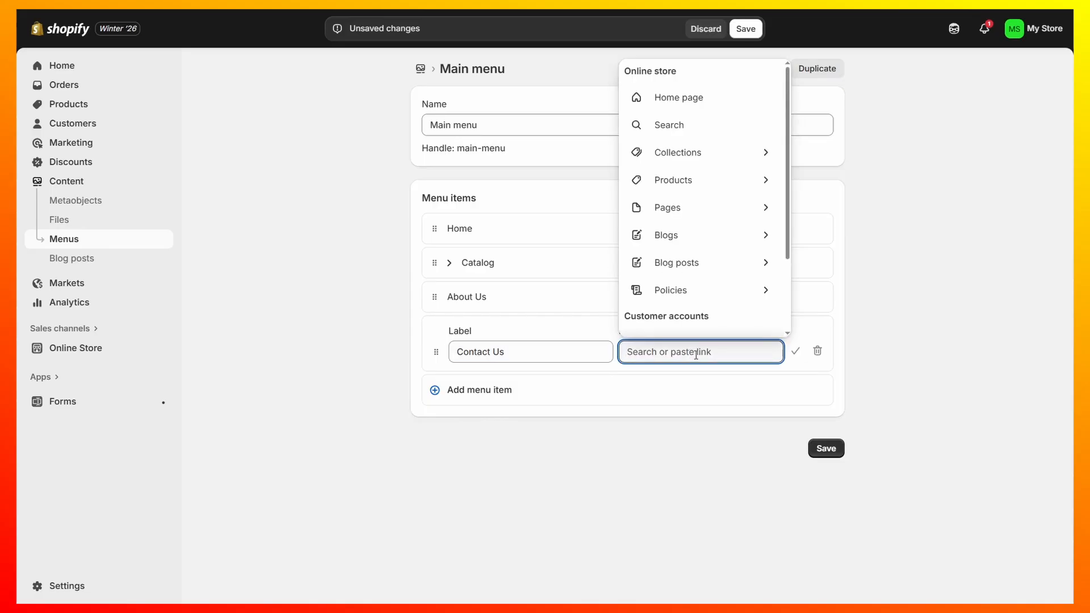
click(704, 215)
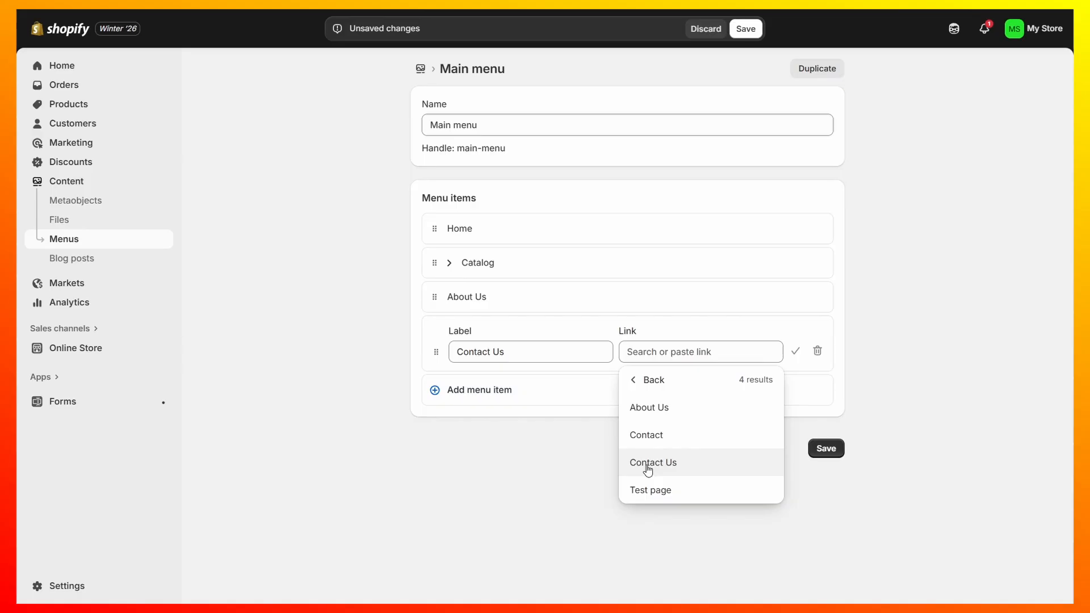
click(685, 470)
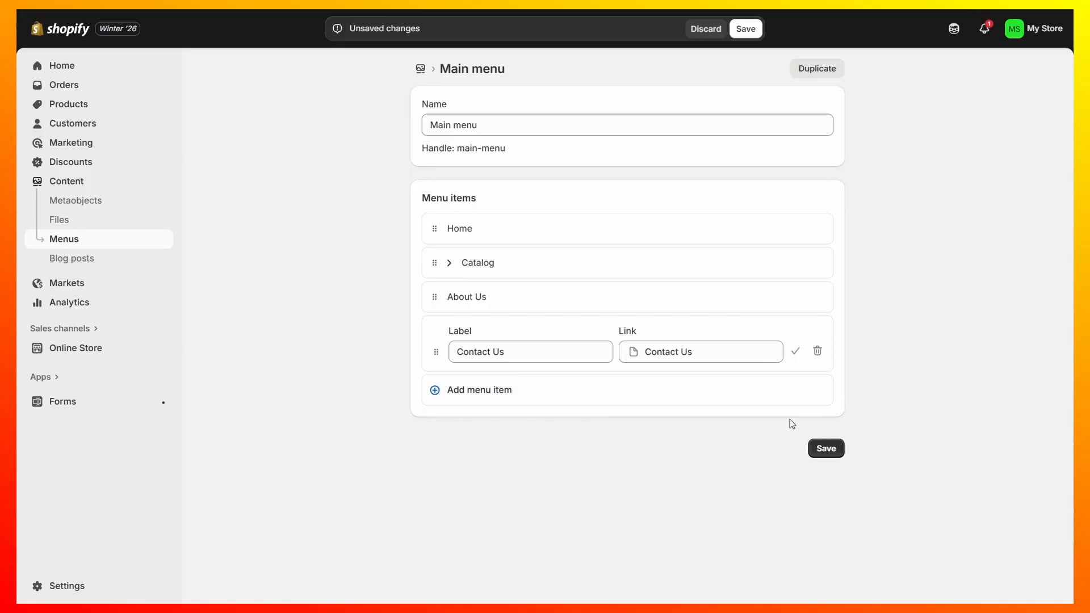
click(796, 353)
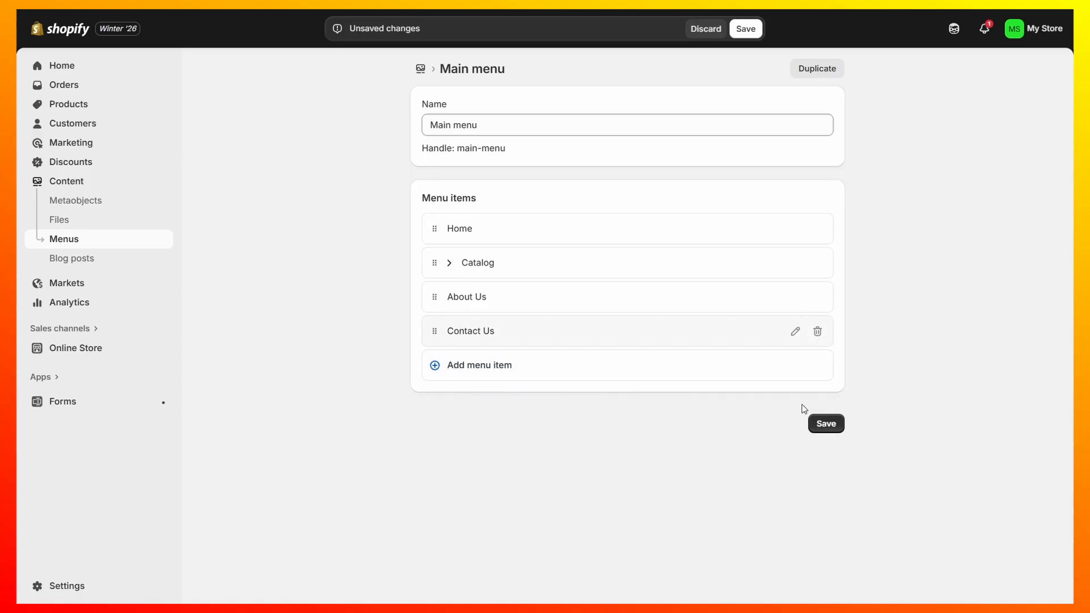
click(825, 425)
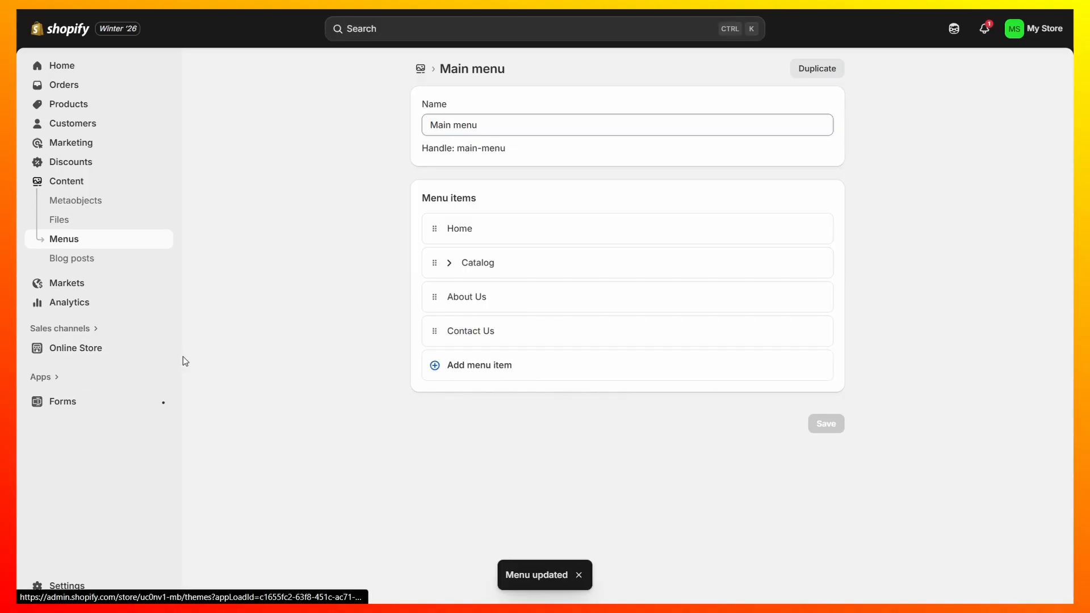
- View the refreshed storefront and examine the Contact Us page opened from its navigation menu
click(163, 349)
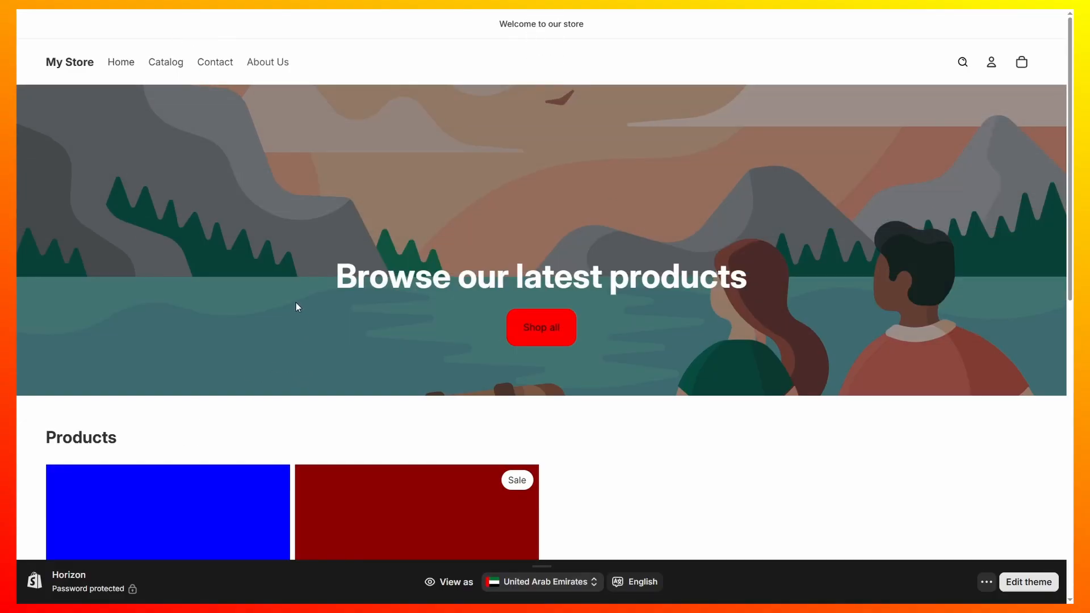
key(F5)
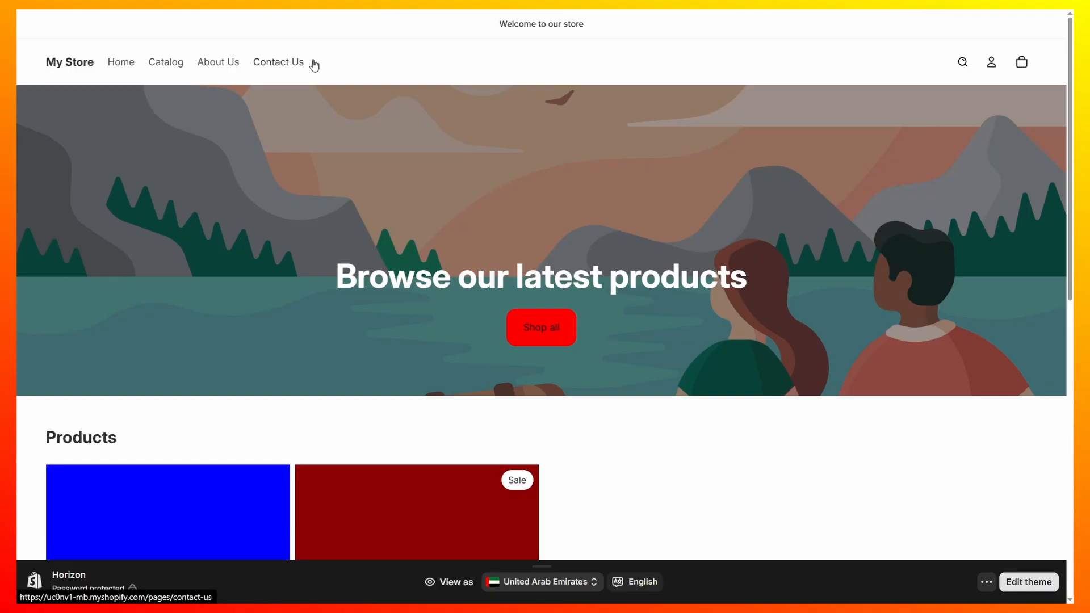
click(278, 67)
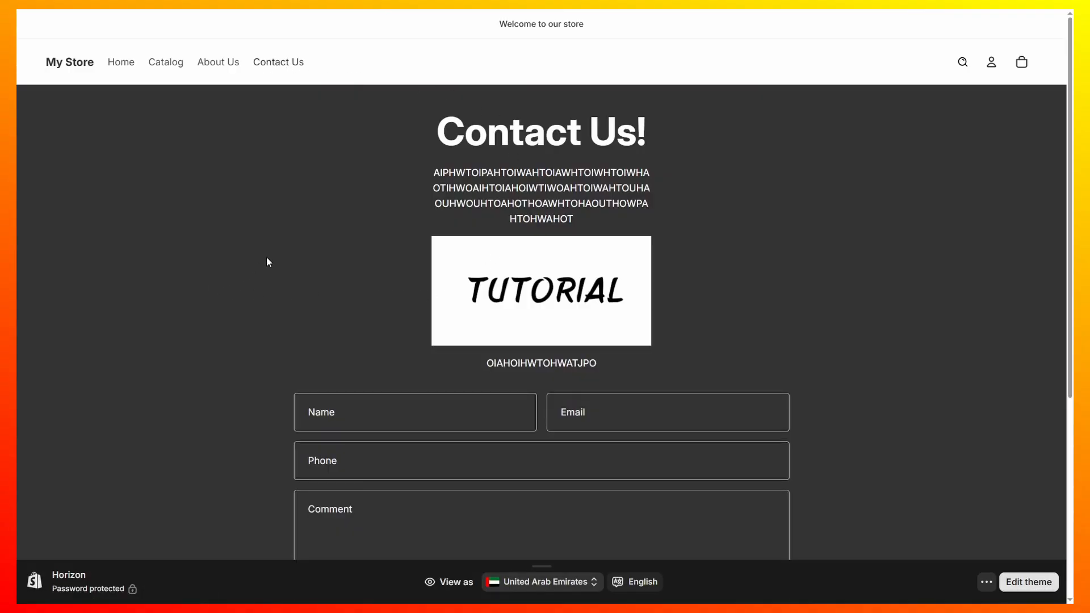
scroll(595, 302, down, 5)
scroll(458, 410, up, 5)
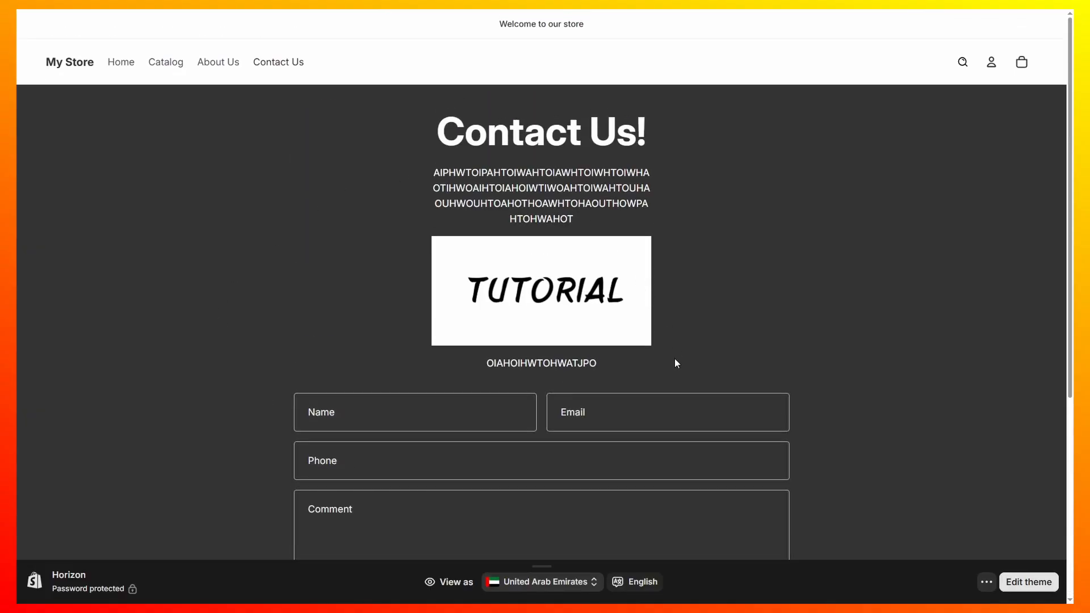